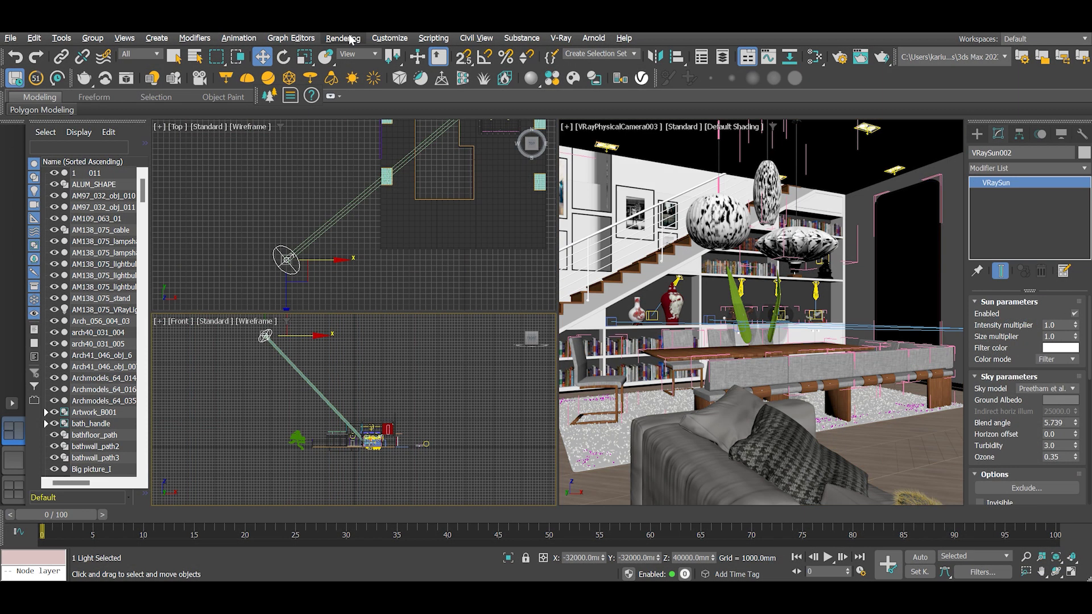
# - Confirm the environment background uses the VRaySky map
pyautogui.click(343, 38)
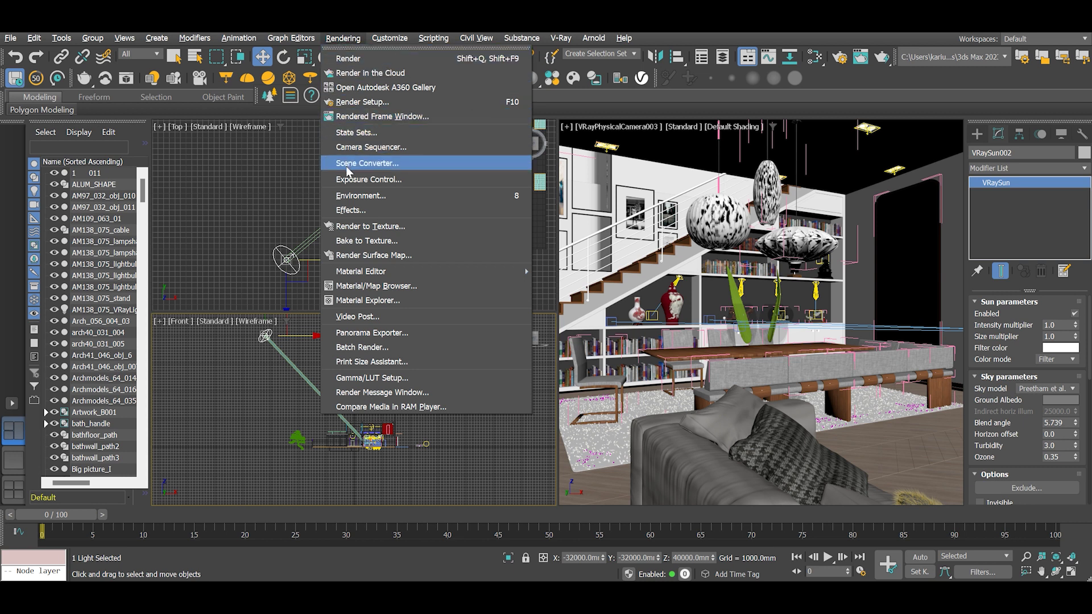
pyautogui.click(364, 195)
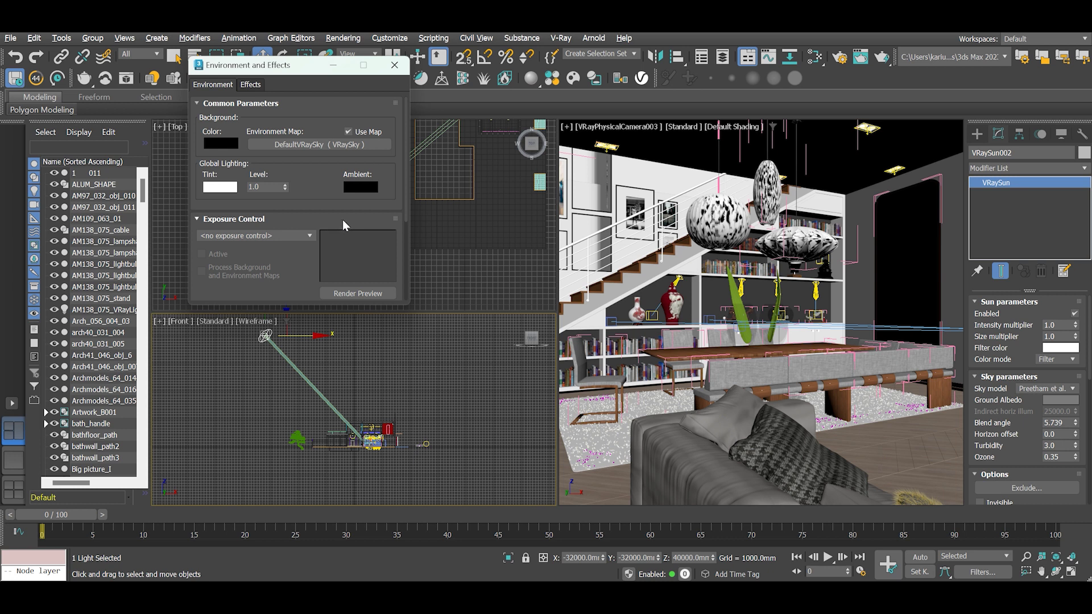
pyautogui.click(394, 65)
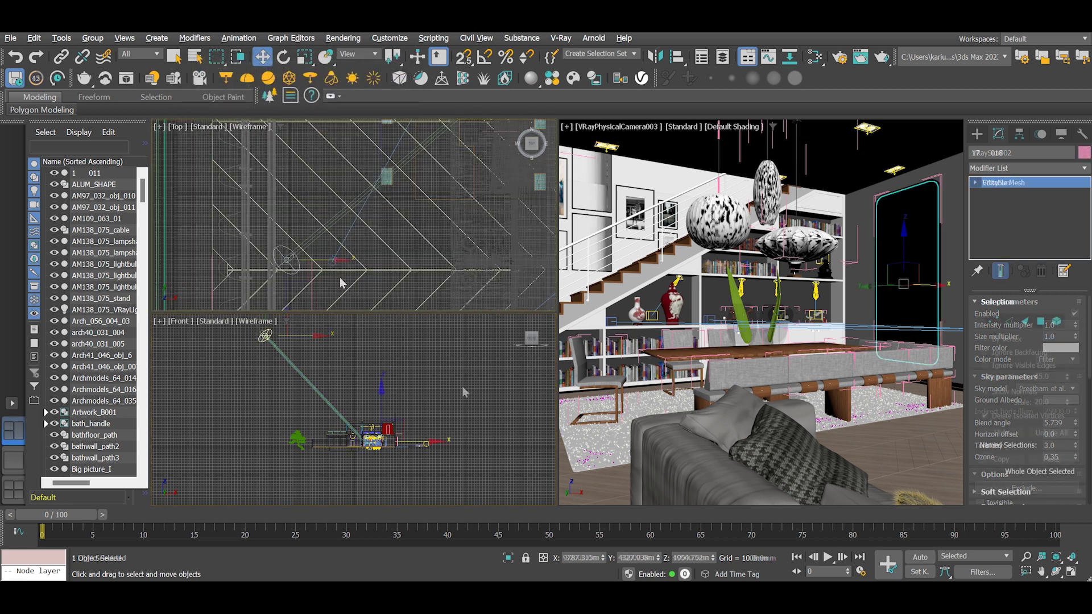
# - Collapse DoF & Motion blur on VRayPhysicalCamera003 to show its Color & Exposure settings
pyautogui.scroll(-5, 1030, 451)
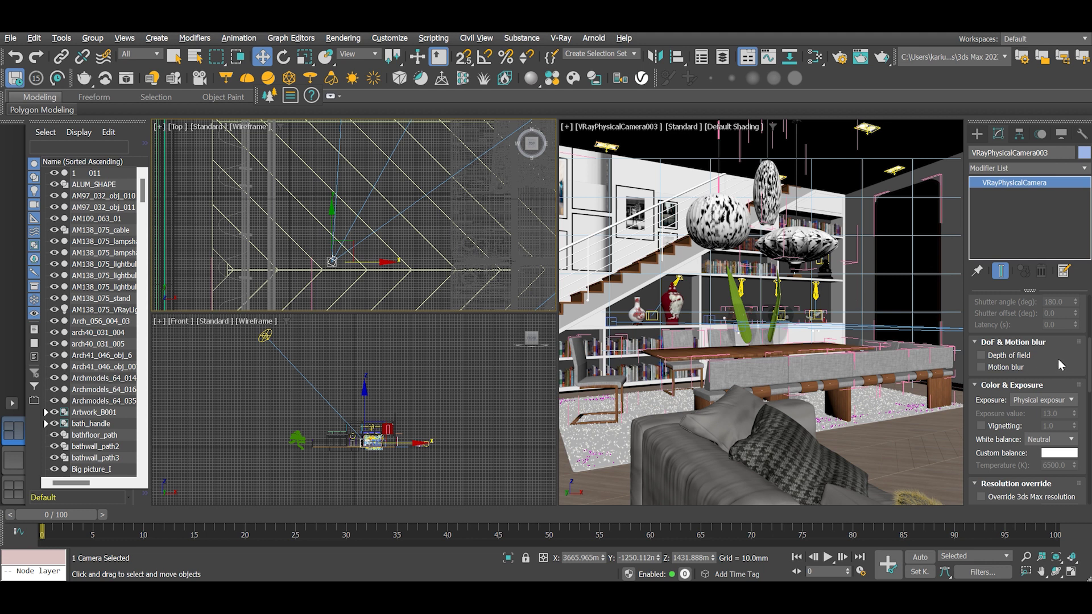
pyautogui.scroll(5, 1061, 367)
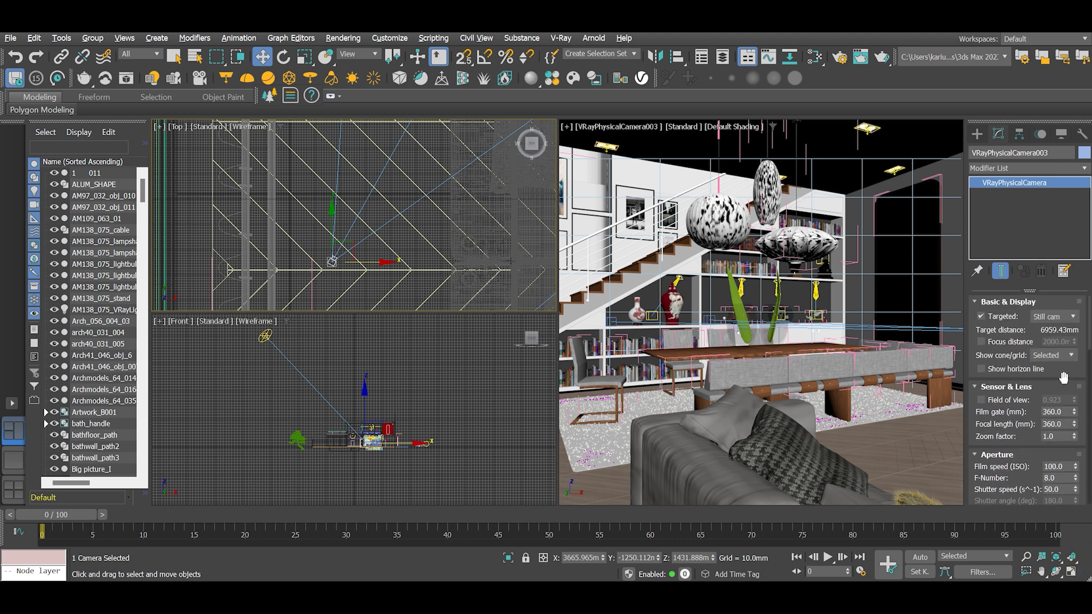
pyautogui.moveTo(1065, 415); pyautogui.dragTo(1067, 266)
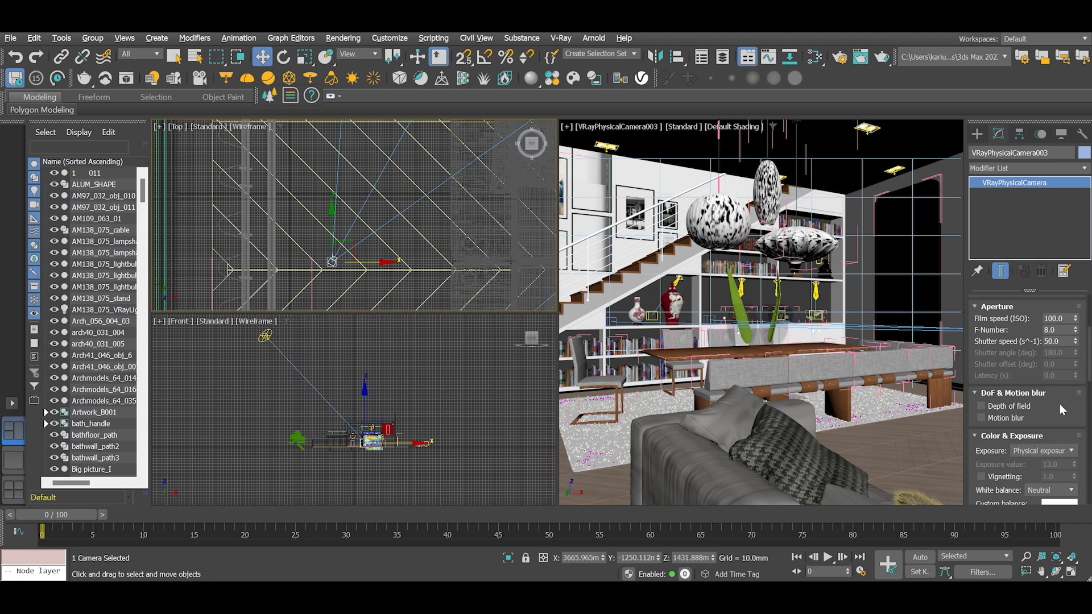
pyautogui.click(996, 392)
pyautogui.scroll(-3, 998, 370)
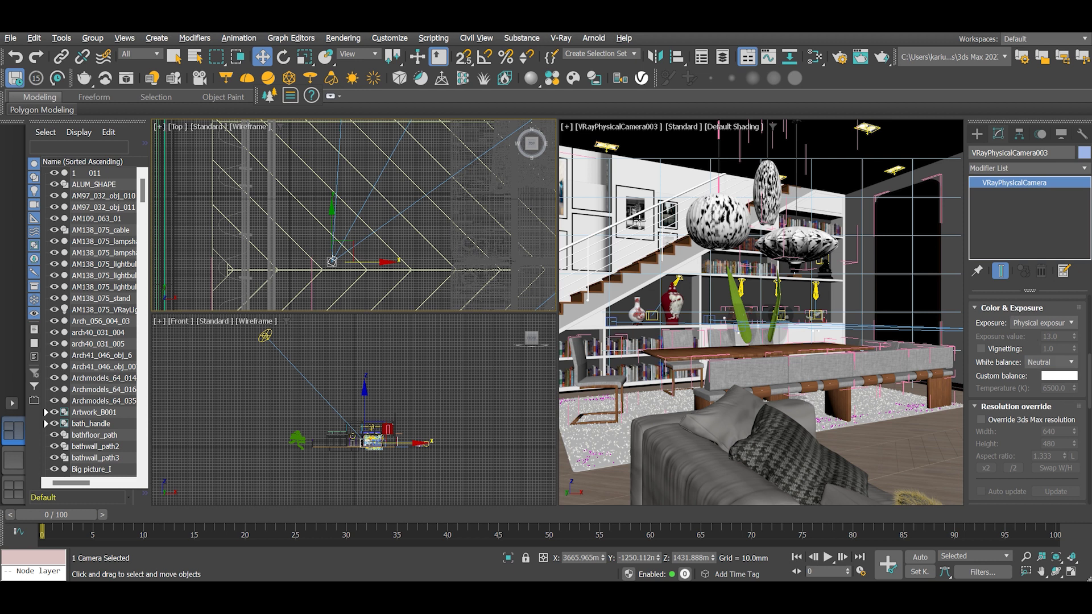
# - Select the mirror panel mesh and the new VRayMtl node in the Slate editor
pyautogui.click(475, 352)
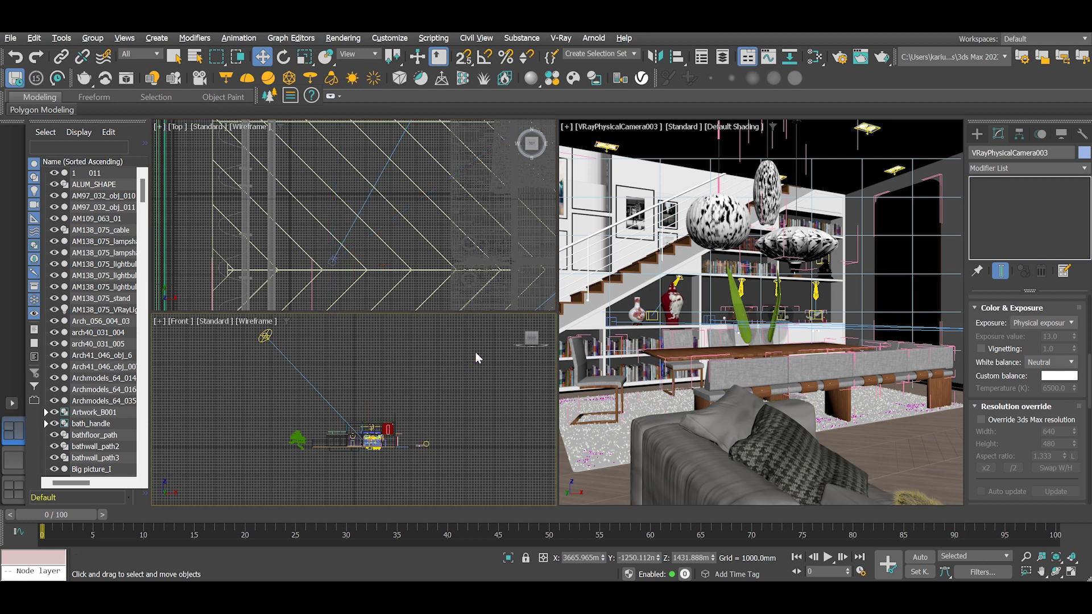
pyautogui.click(925, 245)
pyautogui.click(976, 134)
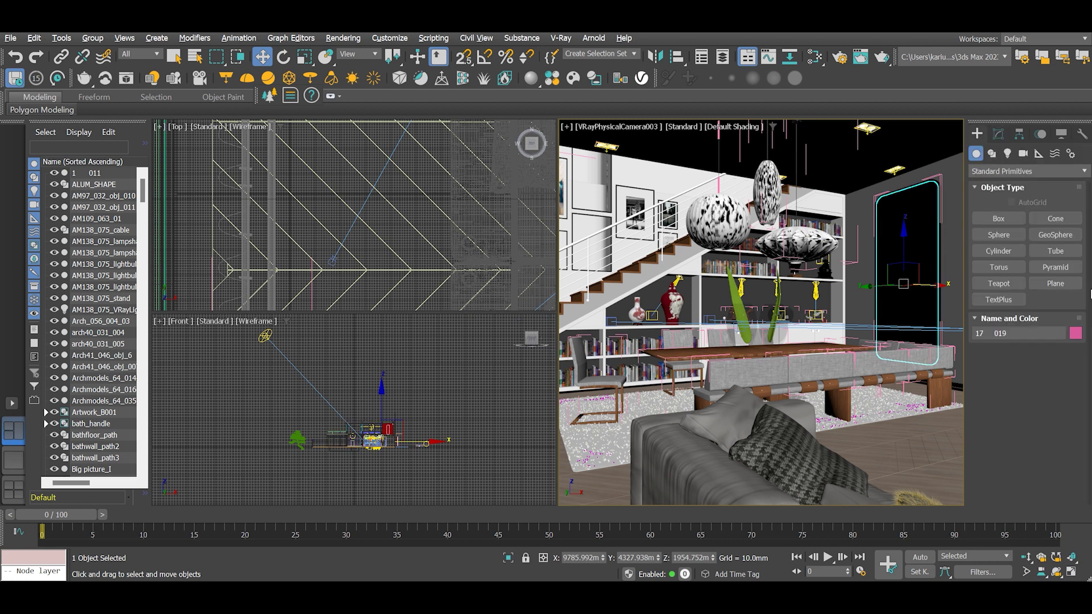
pyautogui.click(1053, 282)
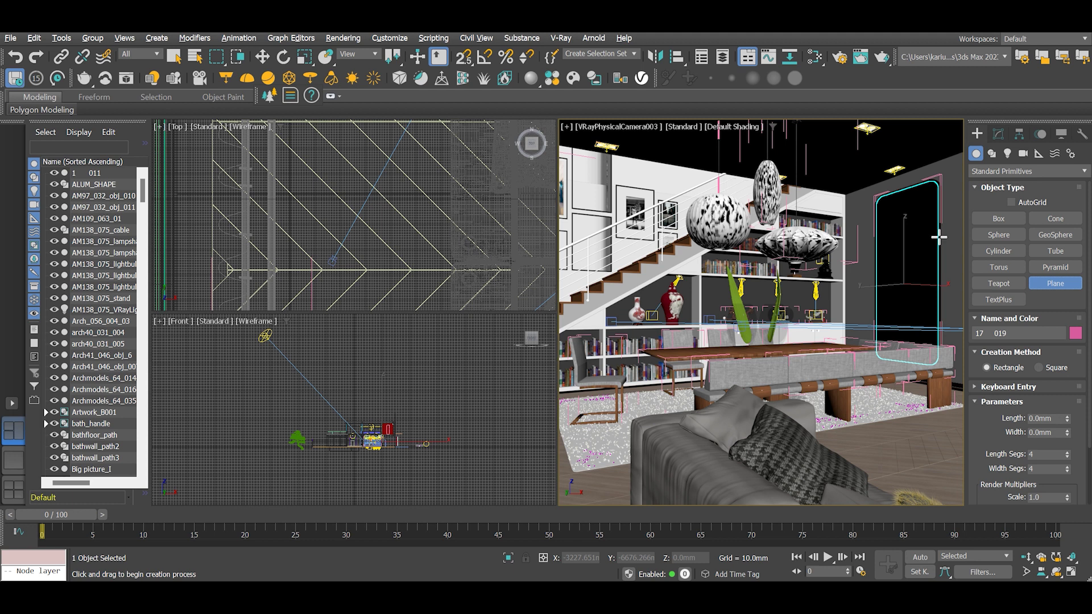
pyautogui.click(451, 405)
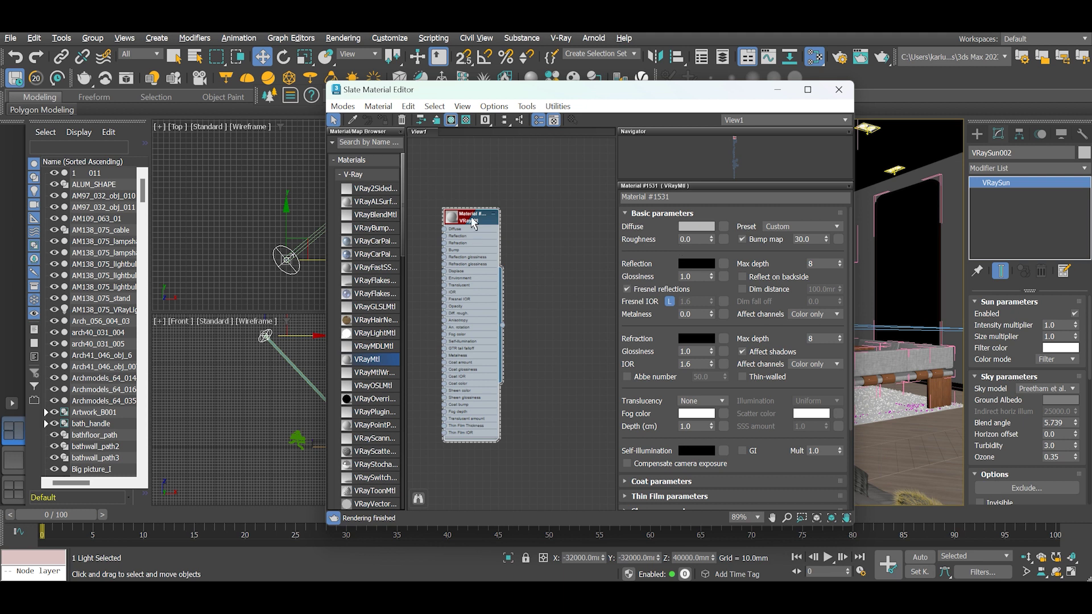
pyautogui.click(472, 218)
pyautogui.click(917, 236)
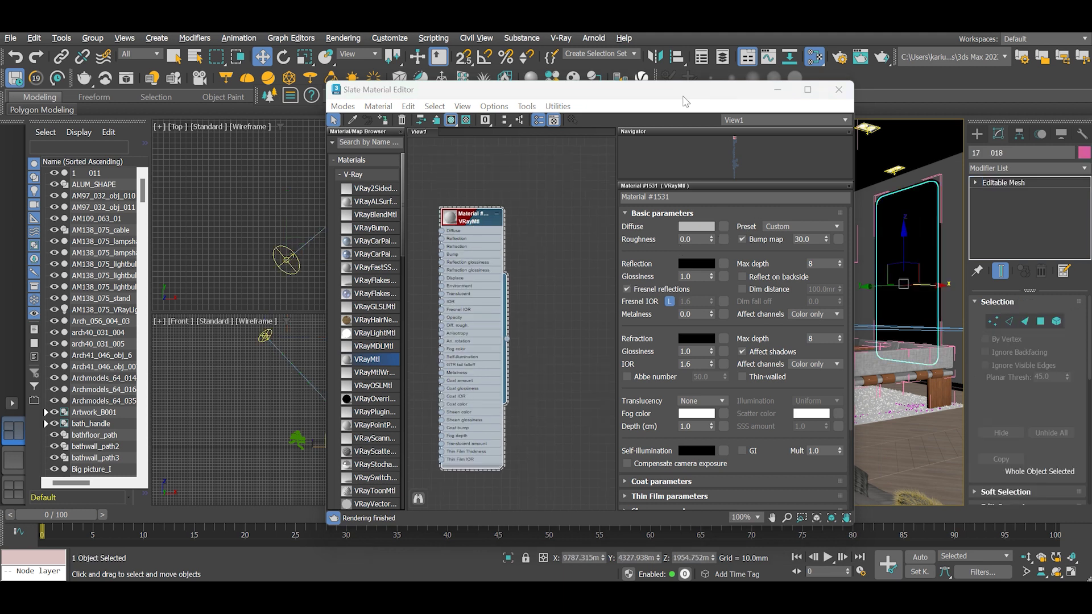
# - Rename the VRayMtl material to Mirror
pyautogui.moveTo(681, 96); pyautogui.dragTo(610, 88)
pyautogui.scroll(3, 409, 223)
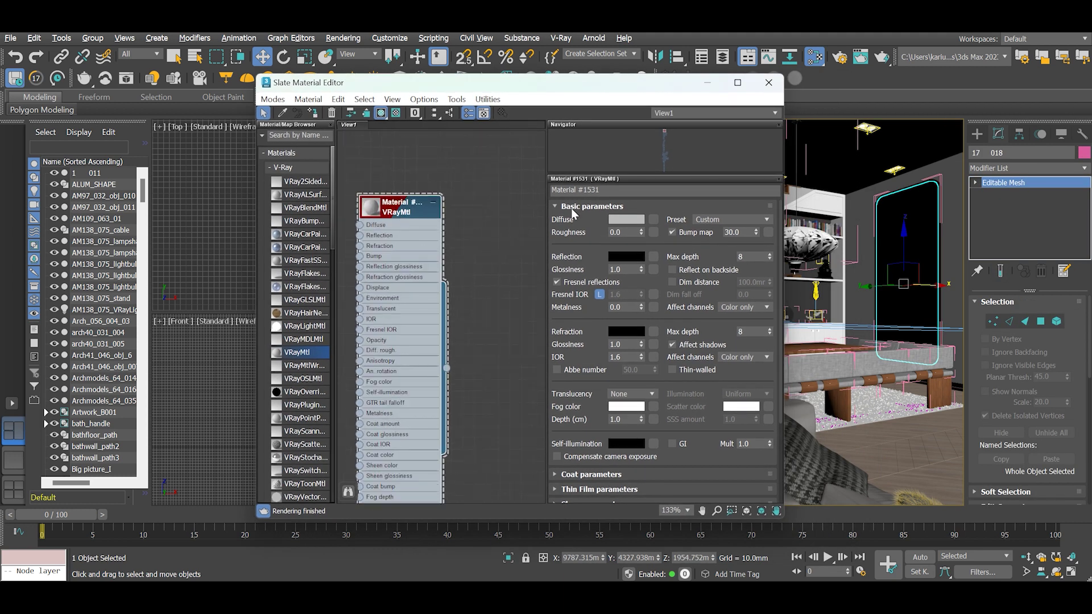
pyautogui.click(626, 190)
pyautogui.write('Mirror')
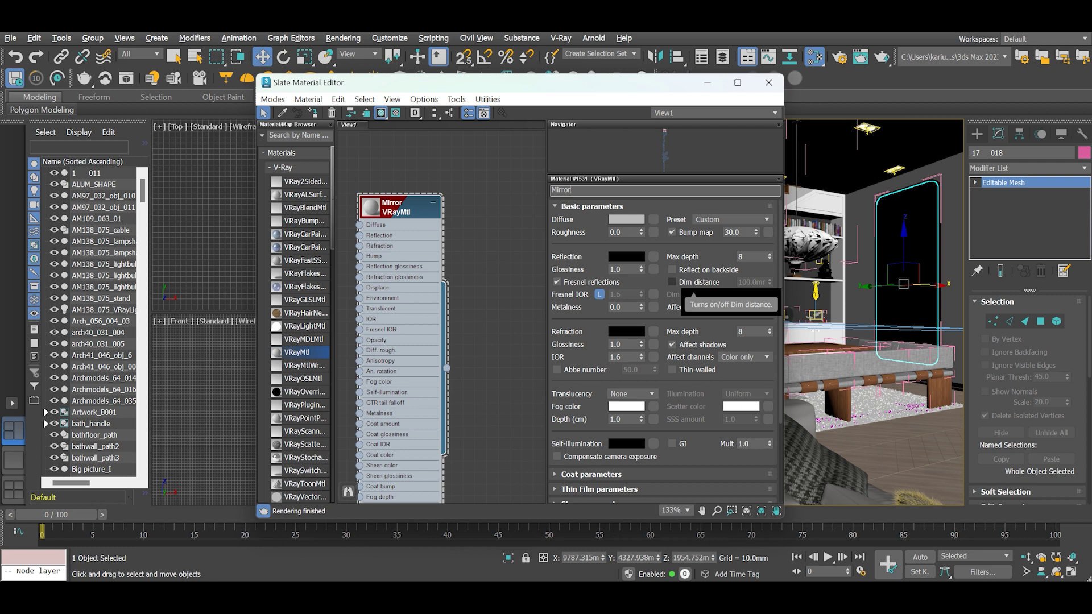
# - Set the Mirror material's diffuse colour to pure black
pyautogui.click(628, 219)
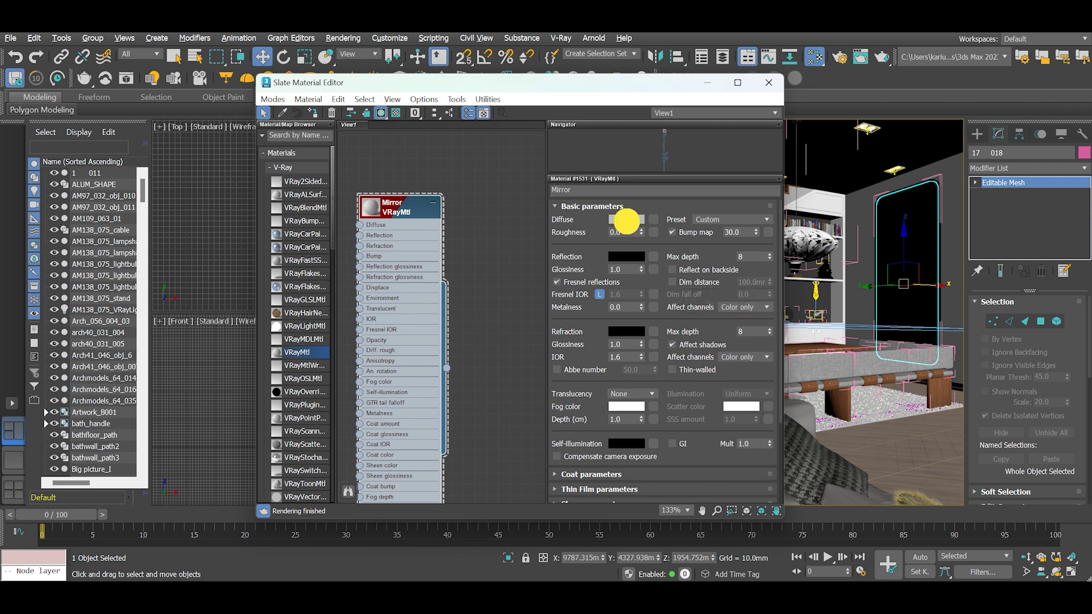
pyautogui.moveTo(458, 135); pyautogui.dragTo(463, 81)
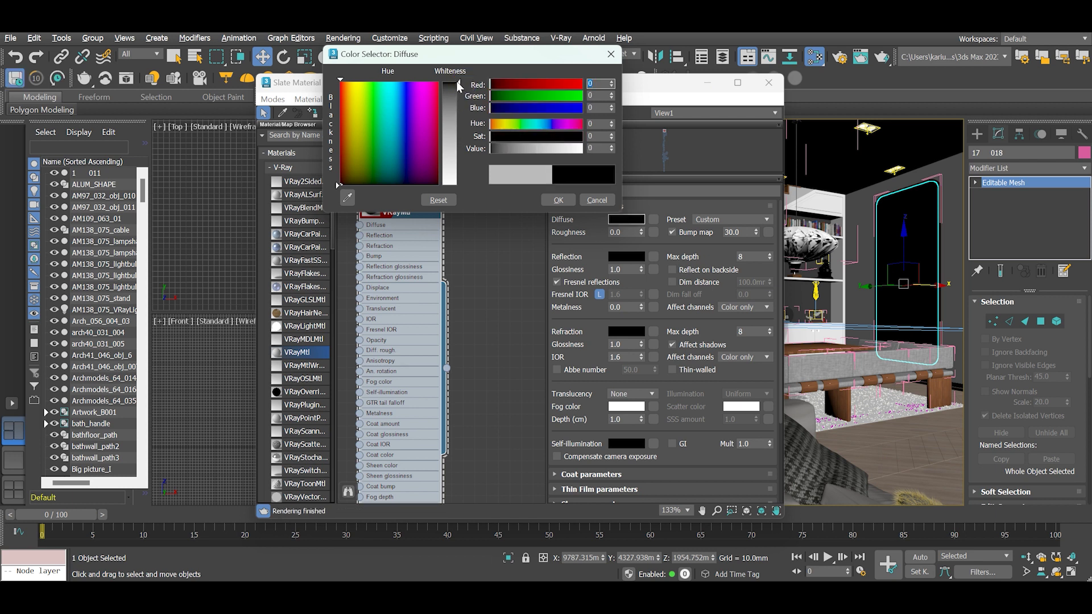
pyautogui.click(456, 81)
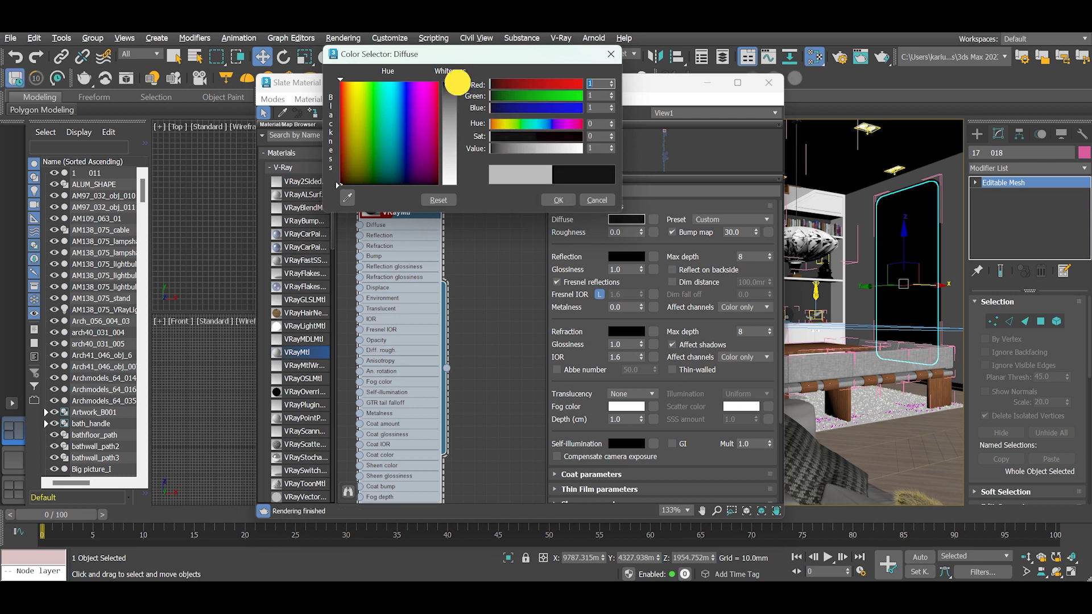
pyautogui.click(458, 80)
pyautogui.click(554, 201)
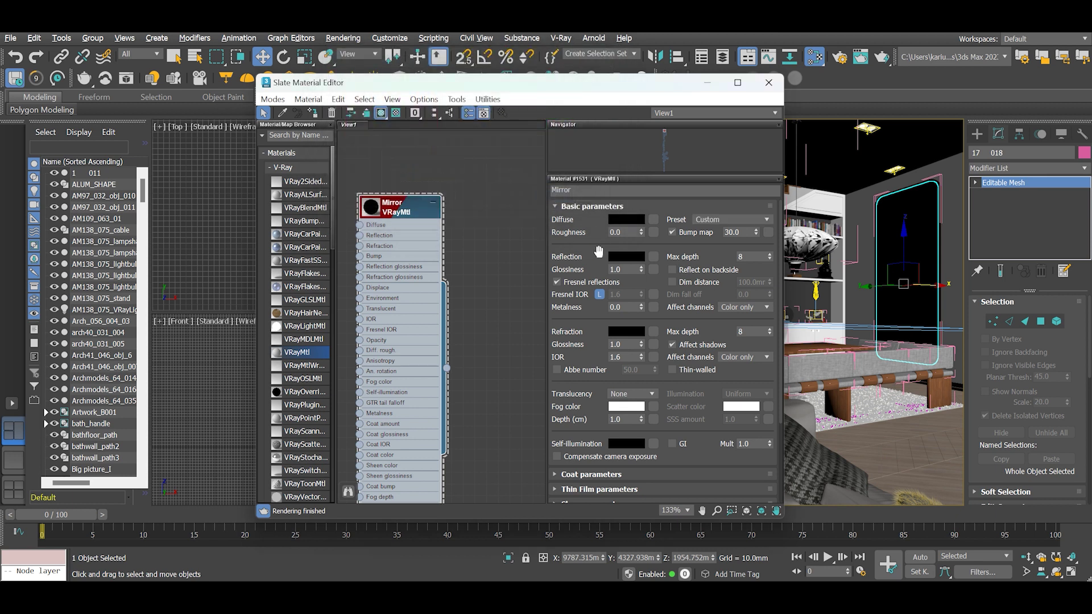
# - Set the reflection colour to pure white (255) and turn off Fresnel reflections
pyautogui.click(626, 257)
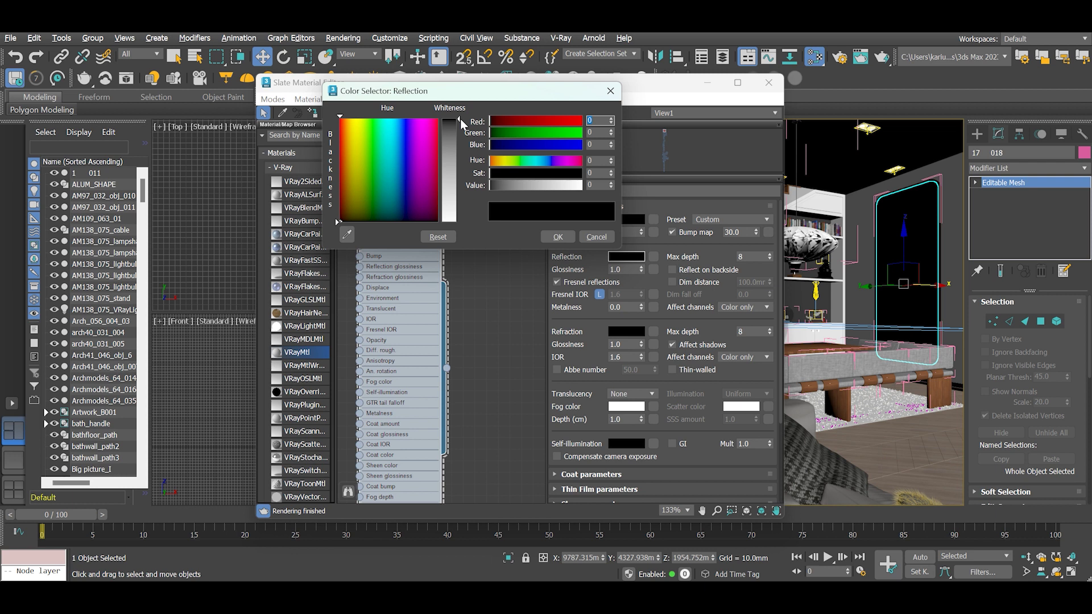
pyautogui.moveTo(460, 118); pyautogui.dragTo(455, 222)
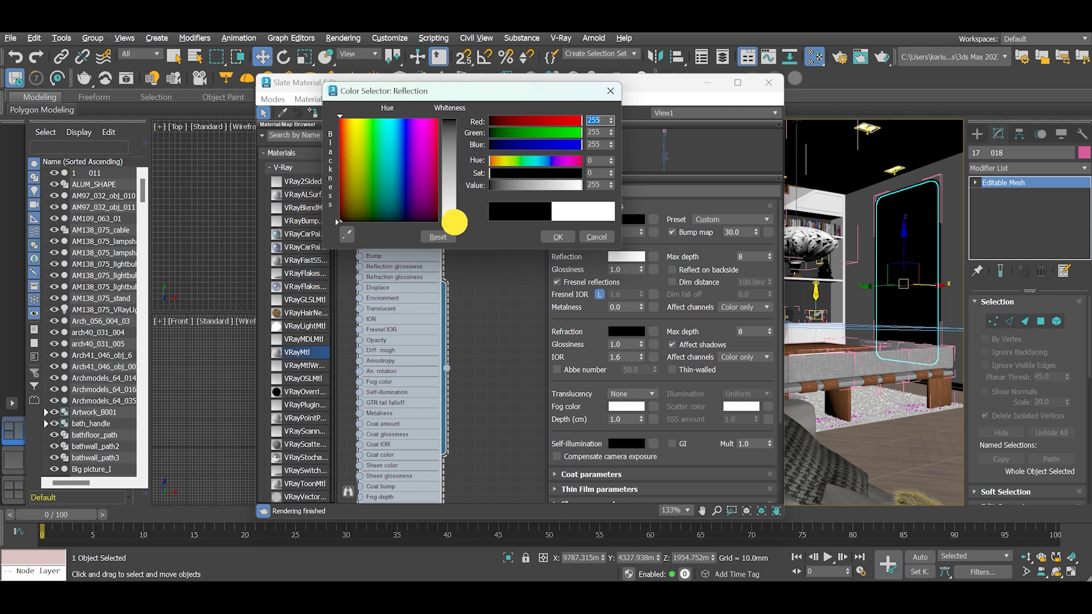
pyautogui.click(556, 237)
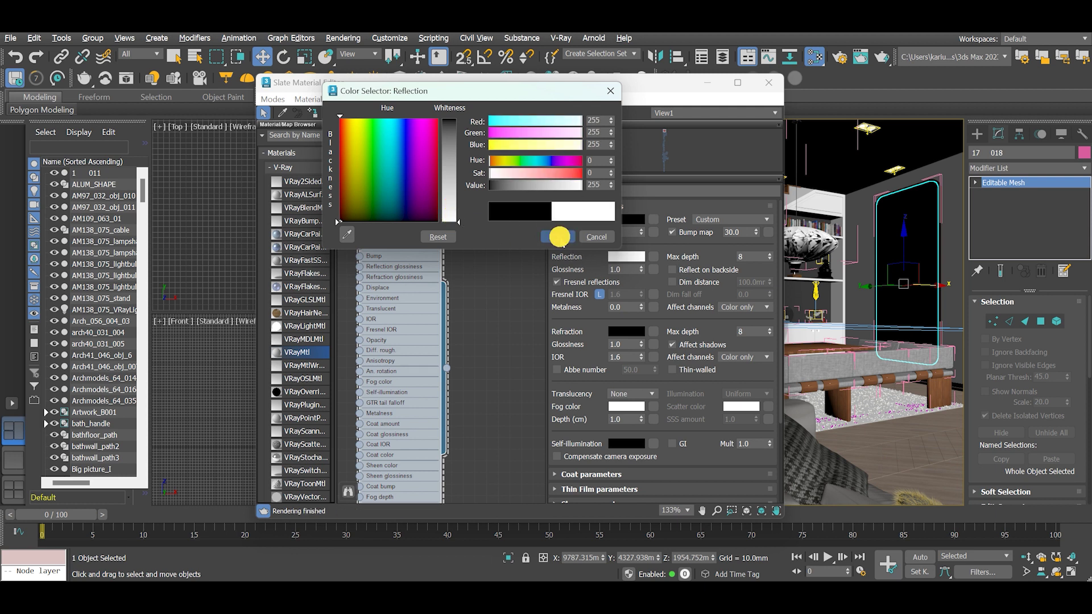
pyautogui.click(557, 282)
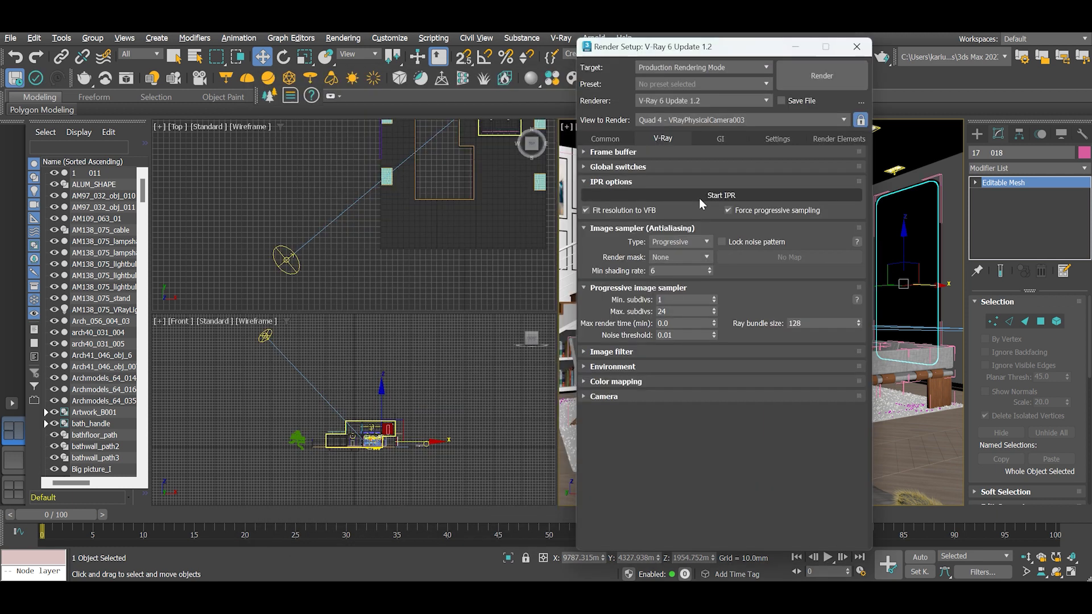
# - Render the camera view with Shift+Q and zoom in on the mirror's reflection of the bookshelves
pyautogui.hotkey('shift', 'q')
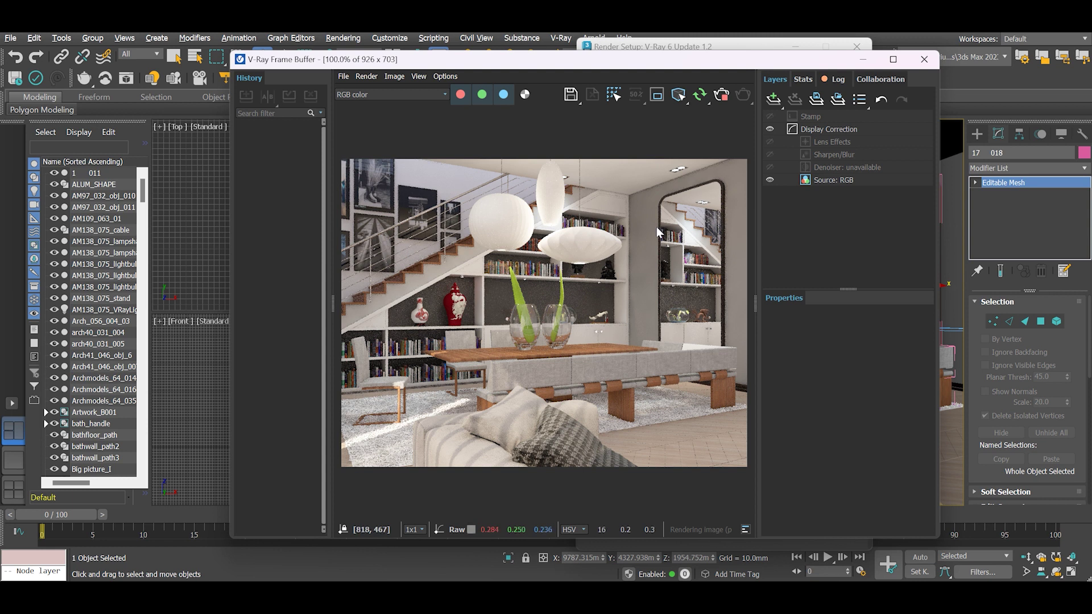
pyautogui.scroll(3, 712, 245)
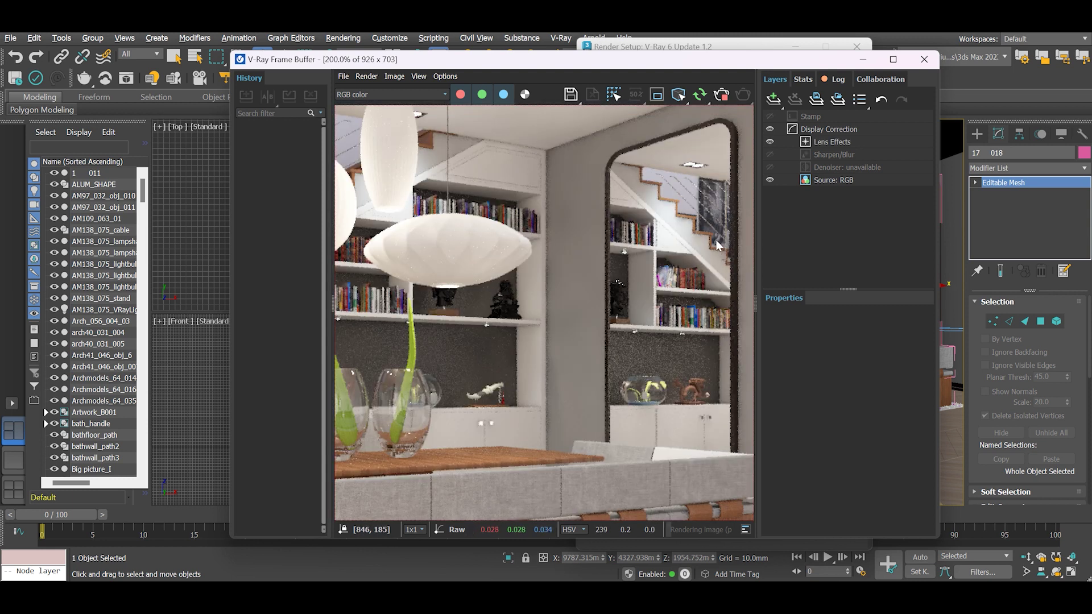
pyautogui.scroll(-3, 670, 298)
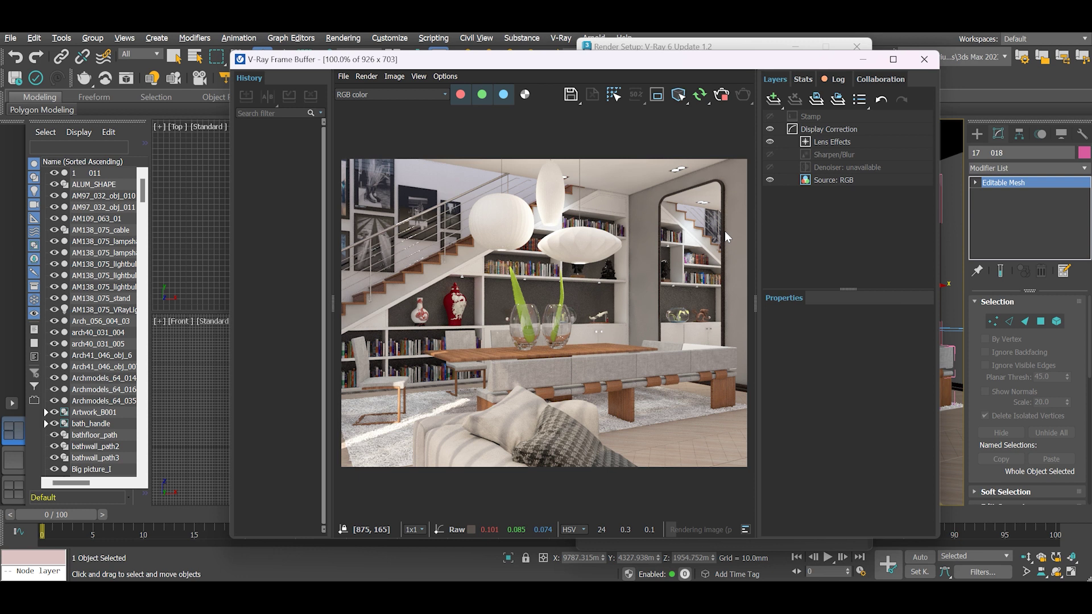
pyautogui.scroll(1, 725, 233)
pyautogui.scroll(-1, 725, 231)
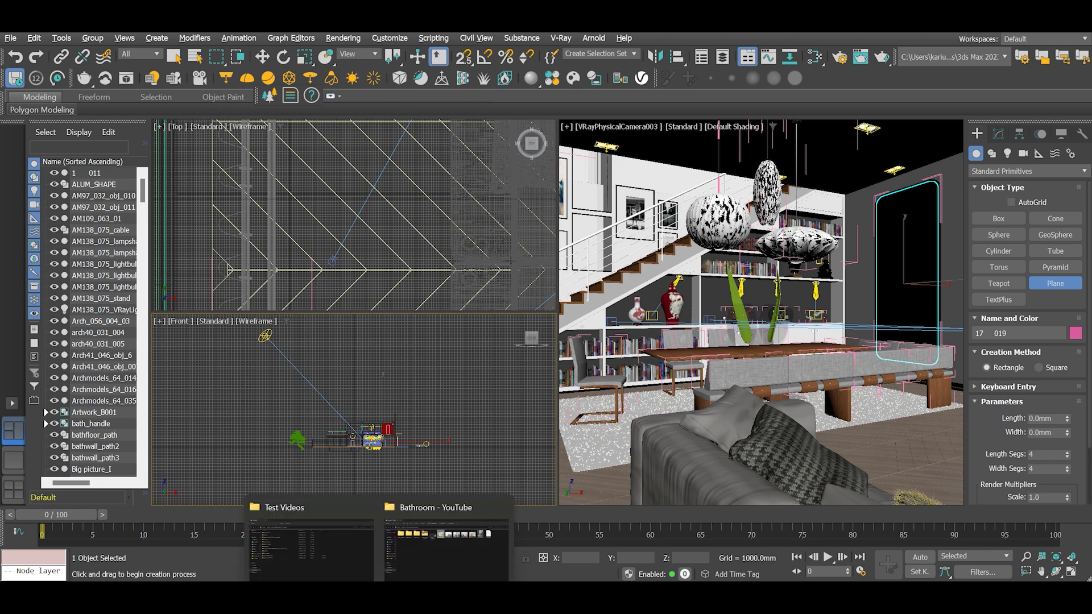
# - Open dreamstime_xxl_1 from the Bathroom - YouTube folder in File Explorer
pyautogui.click(428, 574)
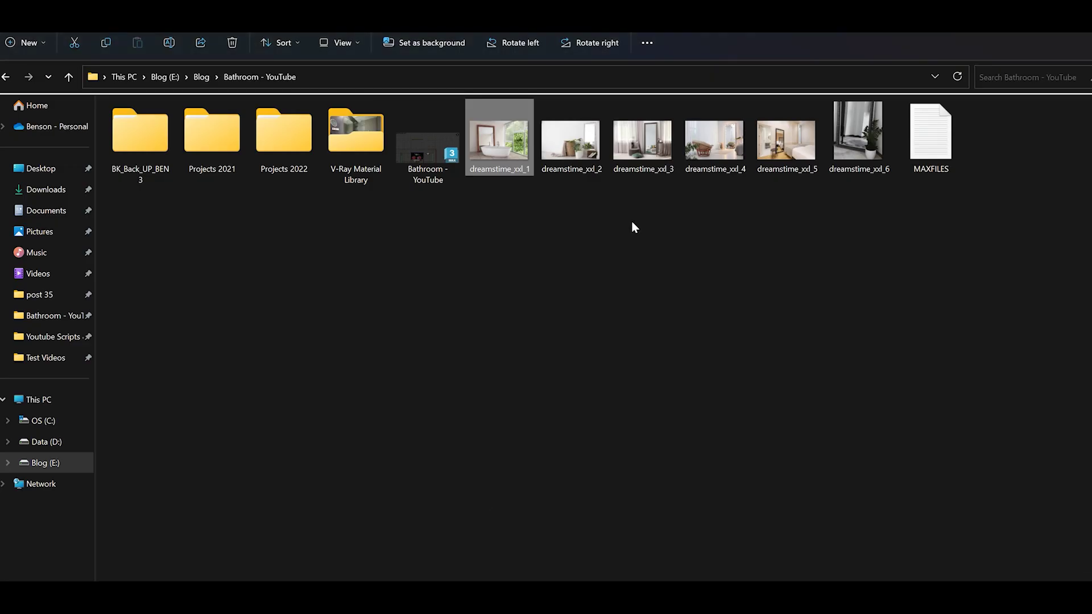
pyautogui.doubleClick(500, 148)
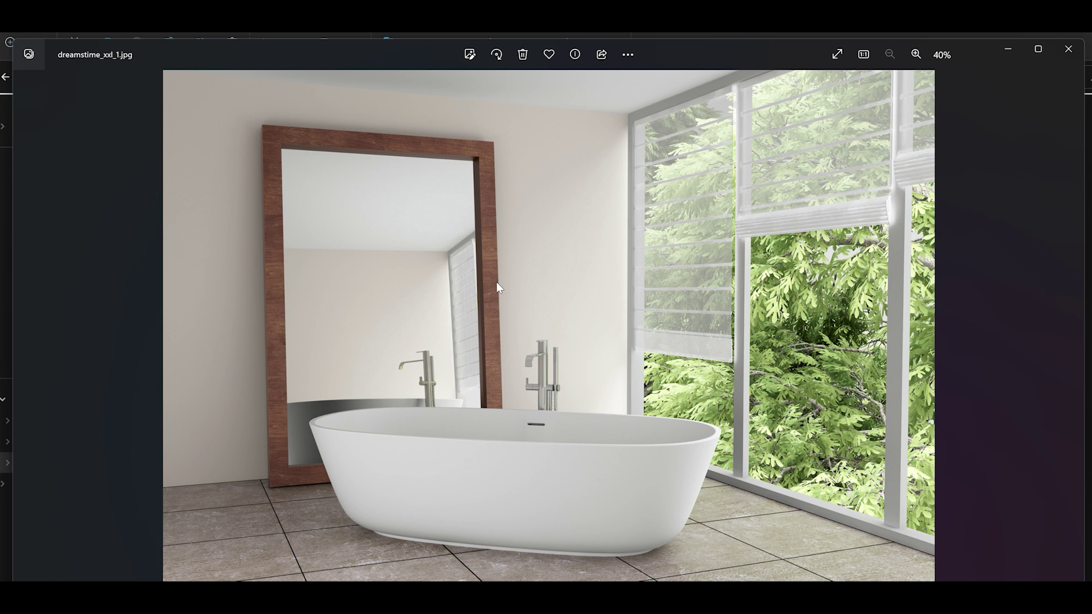
# - Step through reference photos dreamstime_xxl_2, 3 and 6, then return to 3ds Max
pyautogui.press('Right')
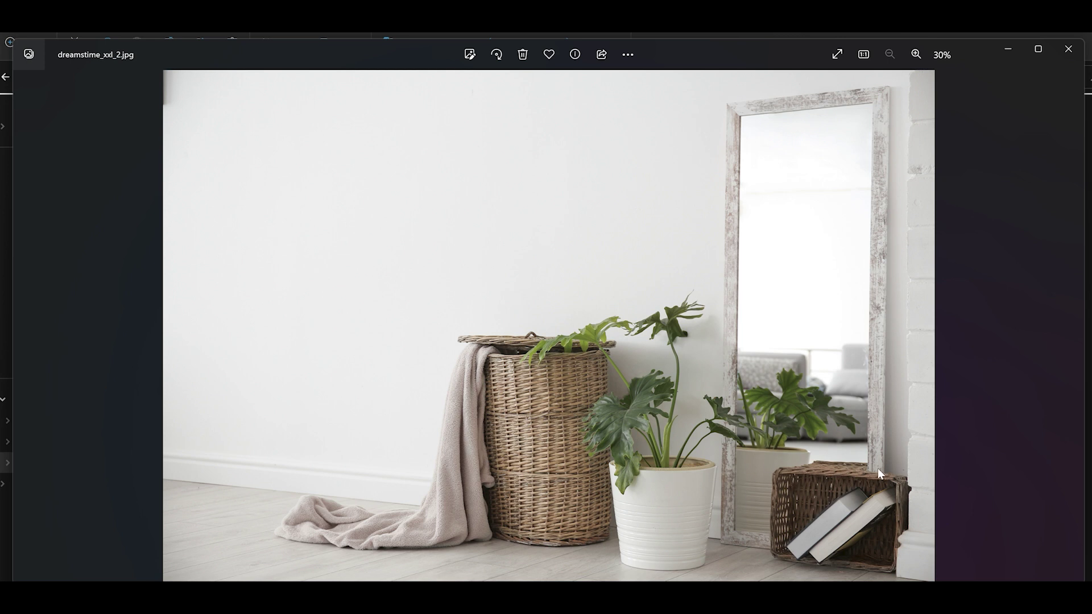
pyautogui.press('Right')
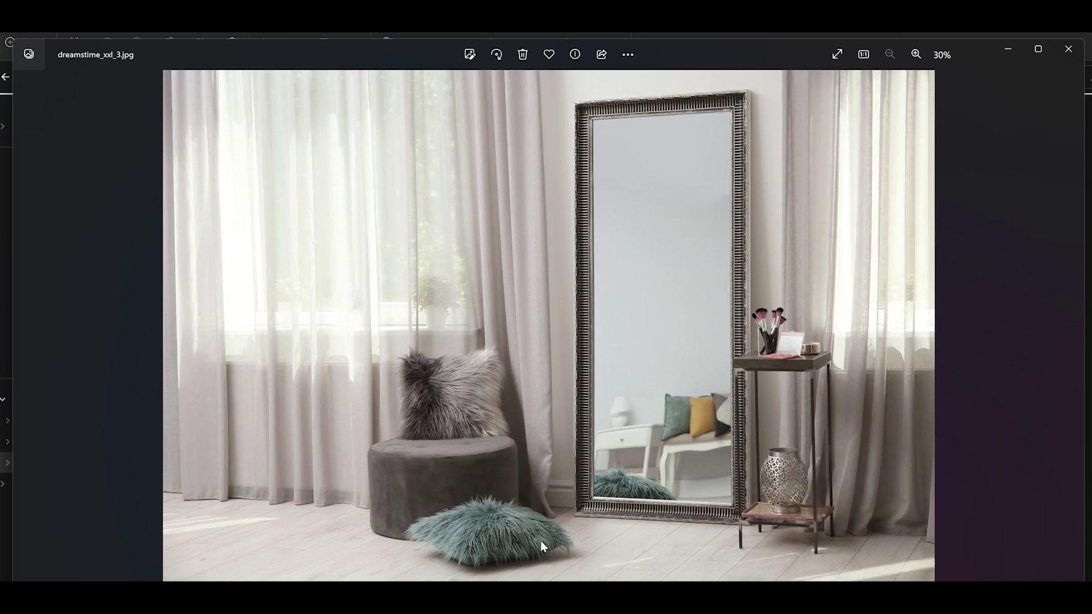
pyautogui.press('Right')
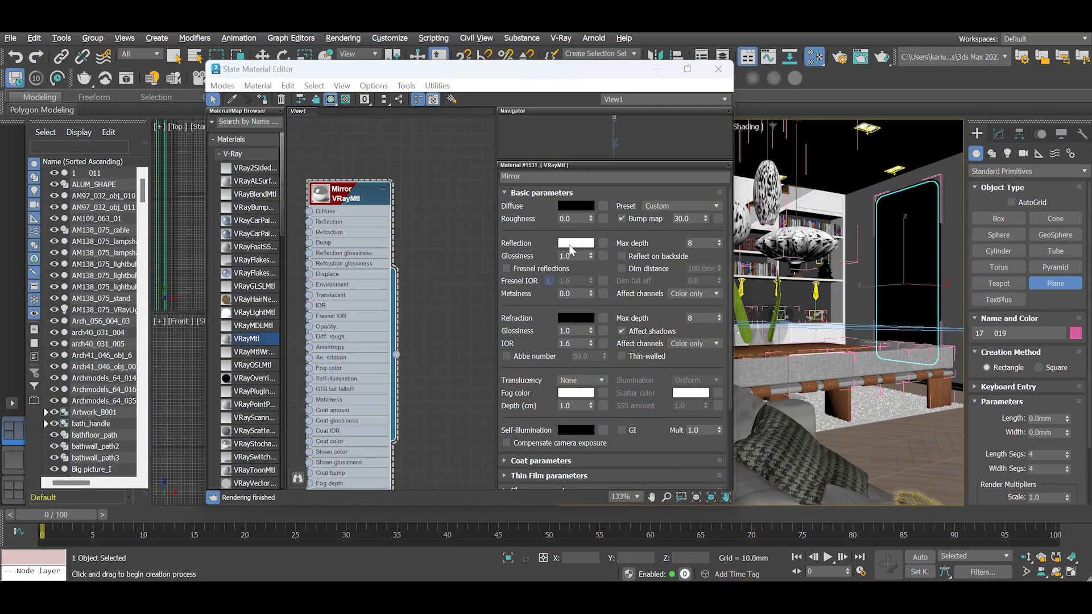
pyautogui.click(576, 243)
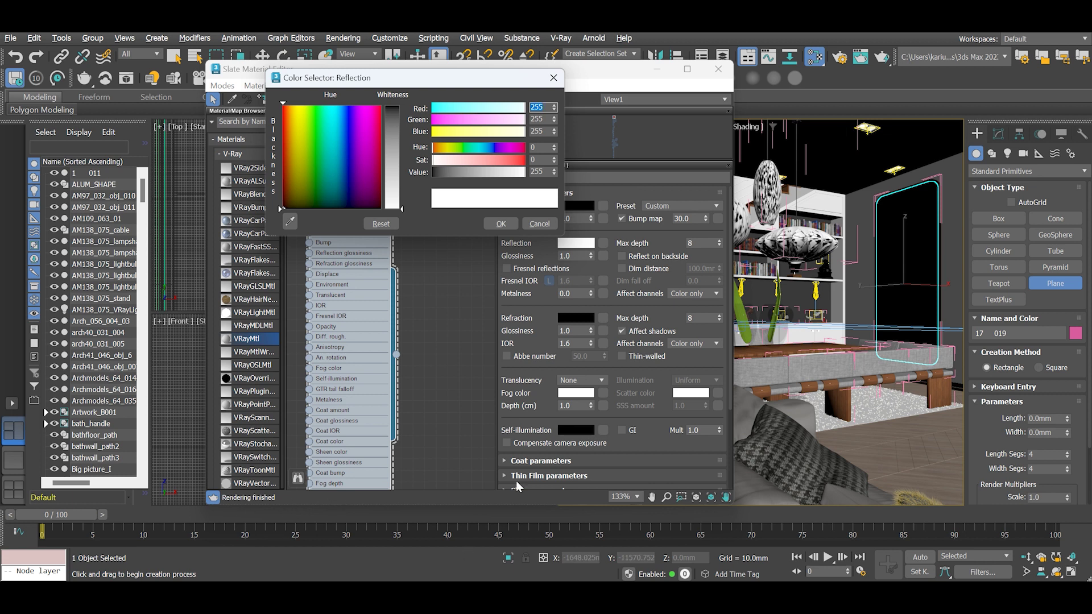
# - Start a V-Ray interactive render and tint the Mirror reflection pale green
pyautogui.click(841, 58)
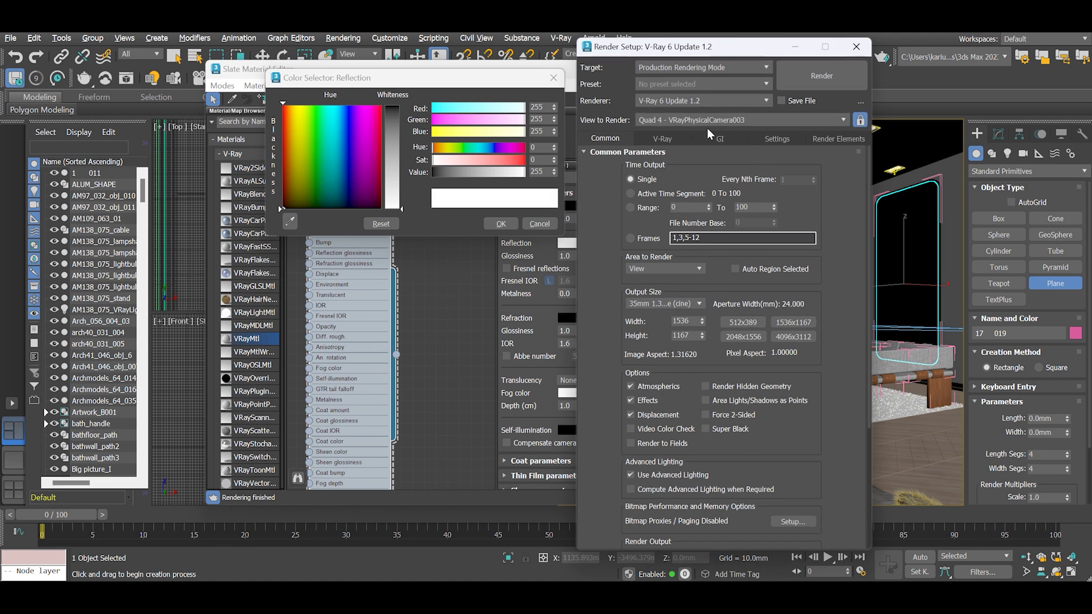
pyautogui.click(661, 138)
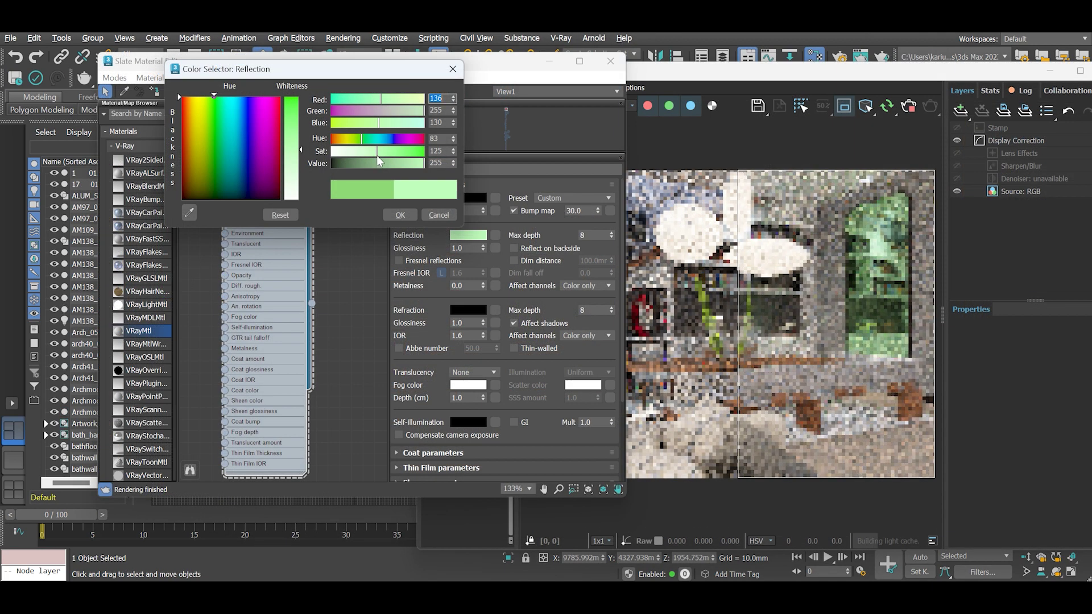
pyautogui.click(377, 163)
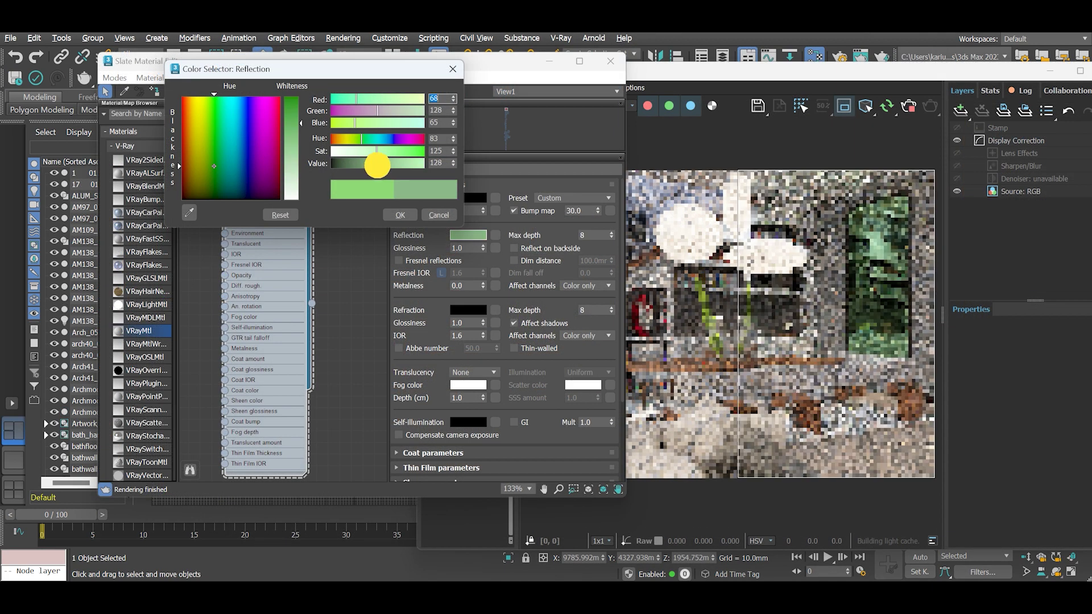
pyautogui.click(300, 126)
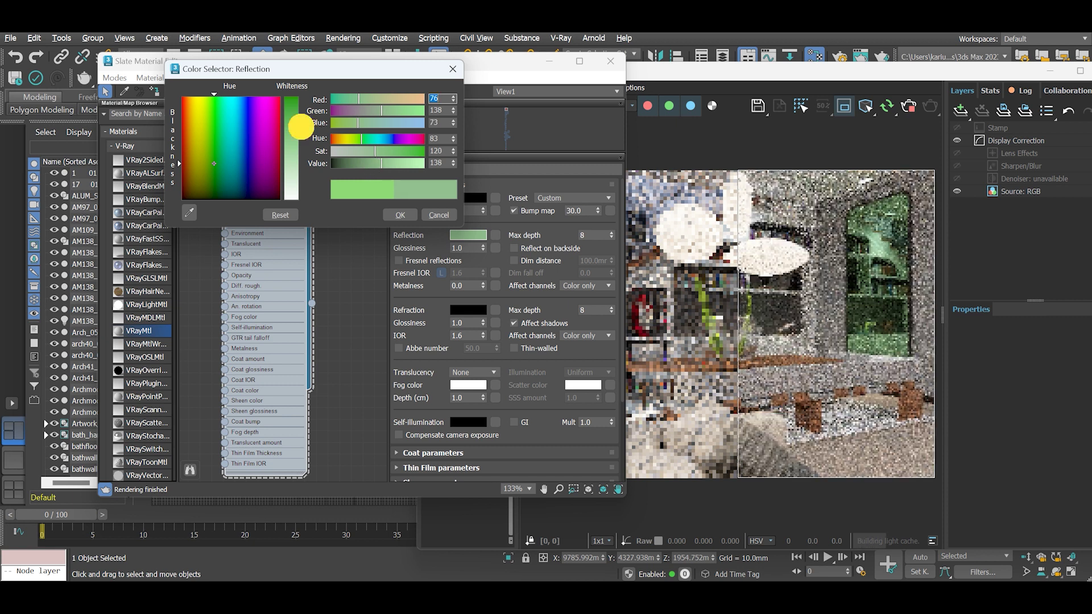
pyautogui.moveTo(301, 126); pyautogui.dragTo(302, 172)
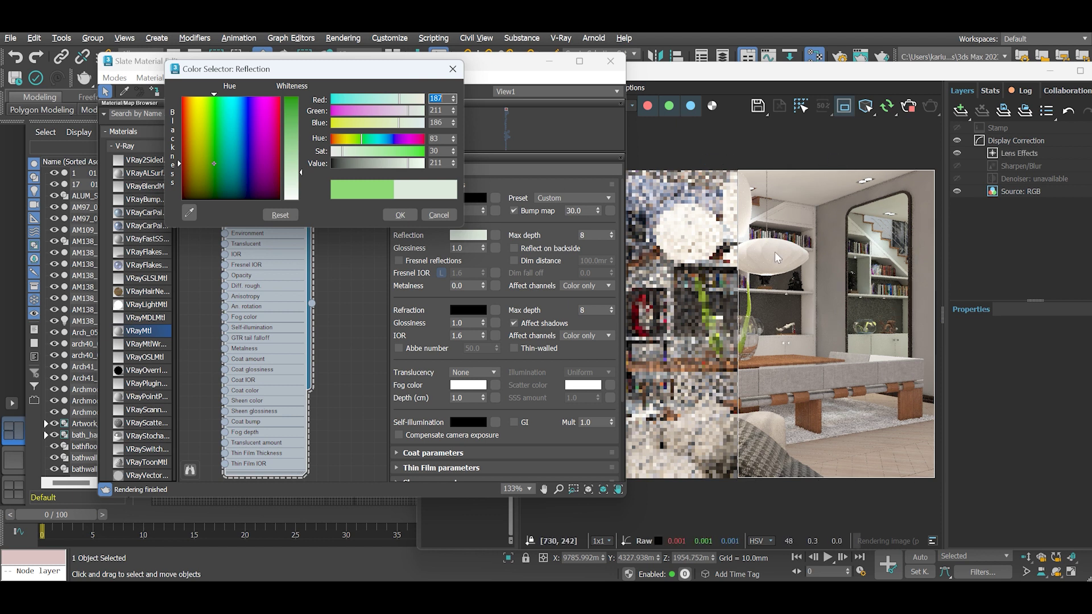
# - Try a lavender reflection tint, then make it progressively paler toward white
pyautogui.click(248, 152)
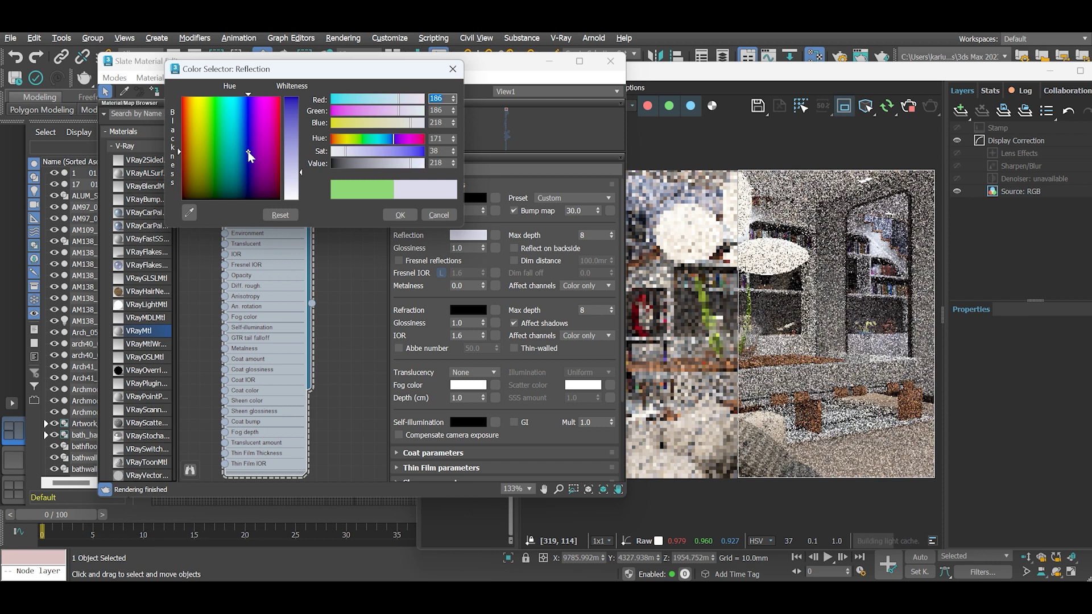
pyautogui.click(298, 152)
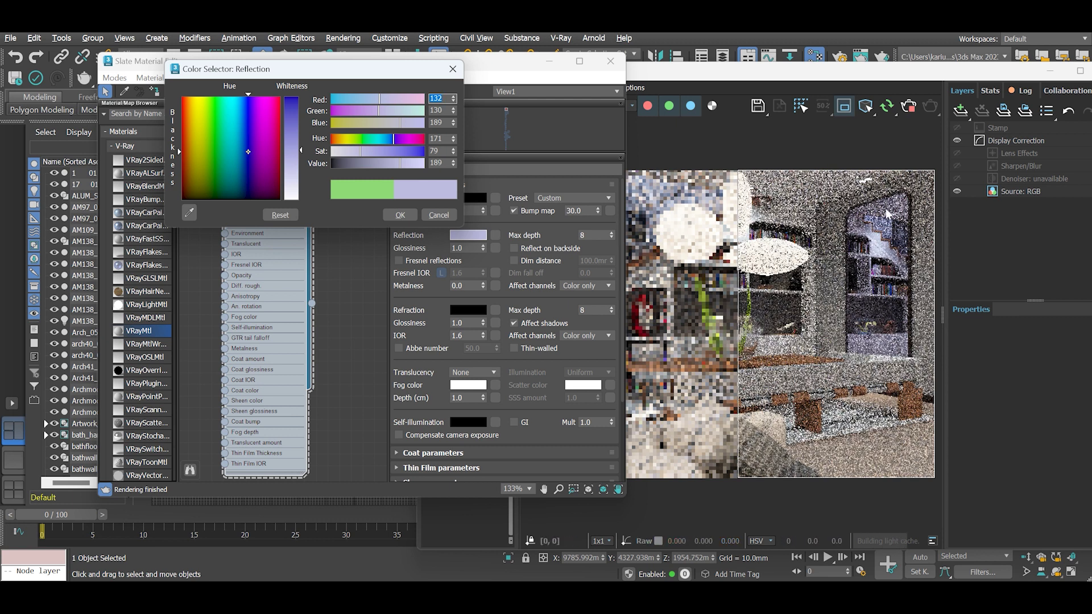
pyautogui.click(302, 170)
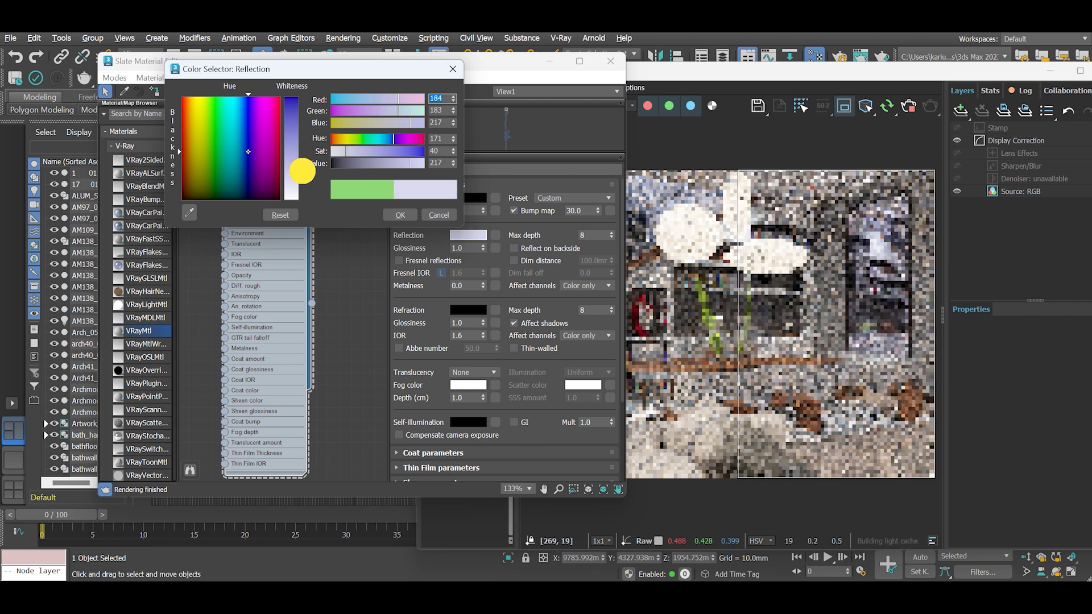
pyautogui.click(302, 175)
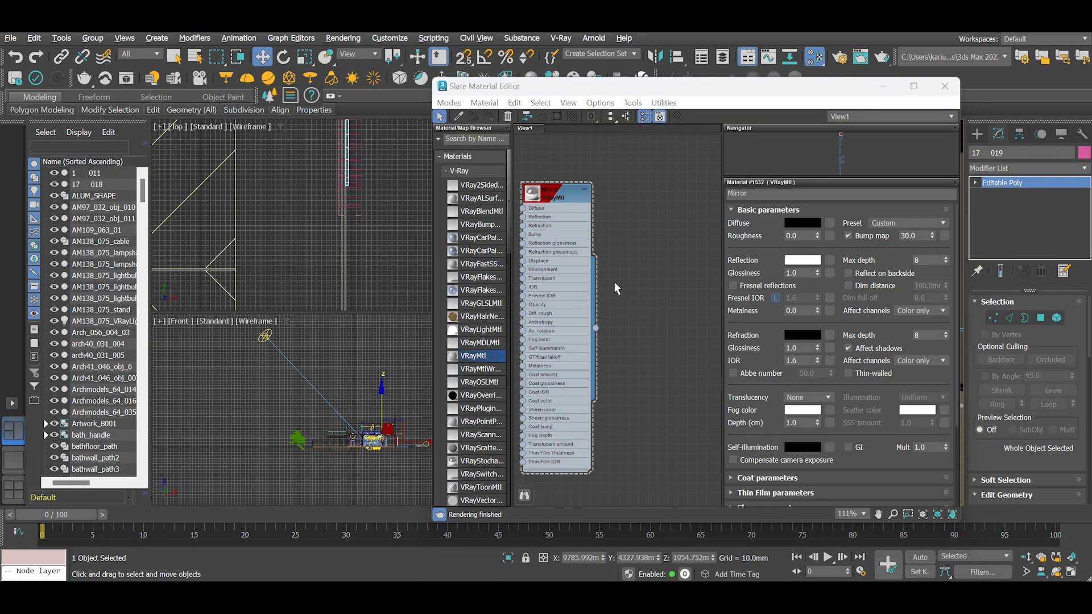
# - Add a new VRayMtl named Glass with a black diffuse colour
pyautogui.moveTo(481, 357); pyautogui.dragTo(652, 196)
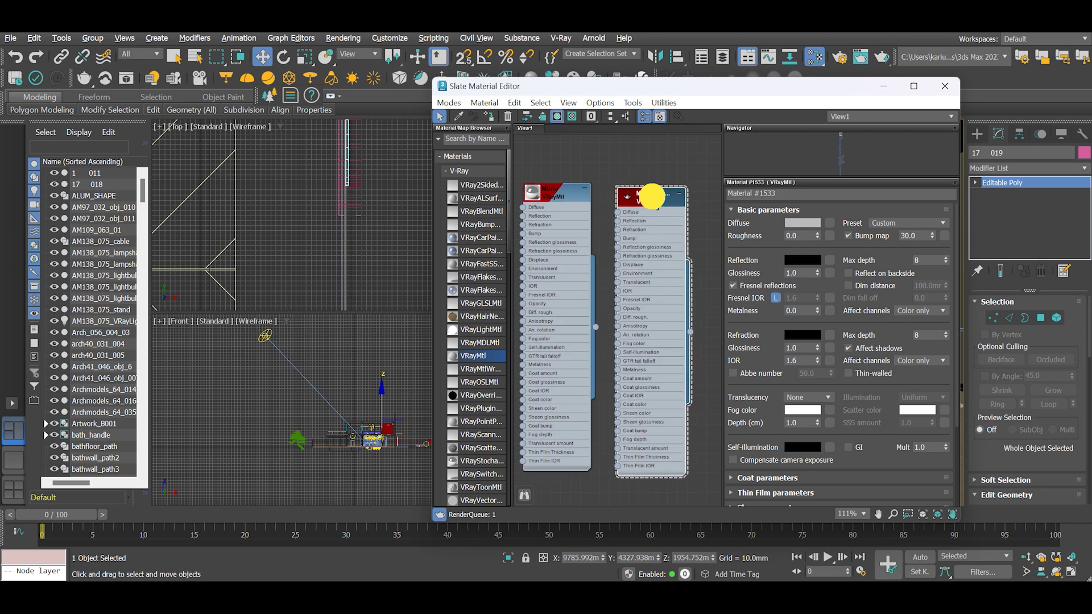
pyautogui.click(774, 194)
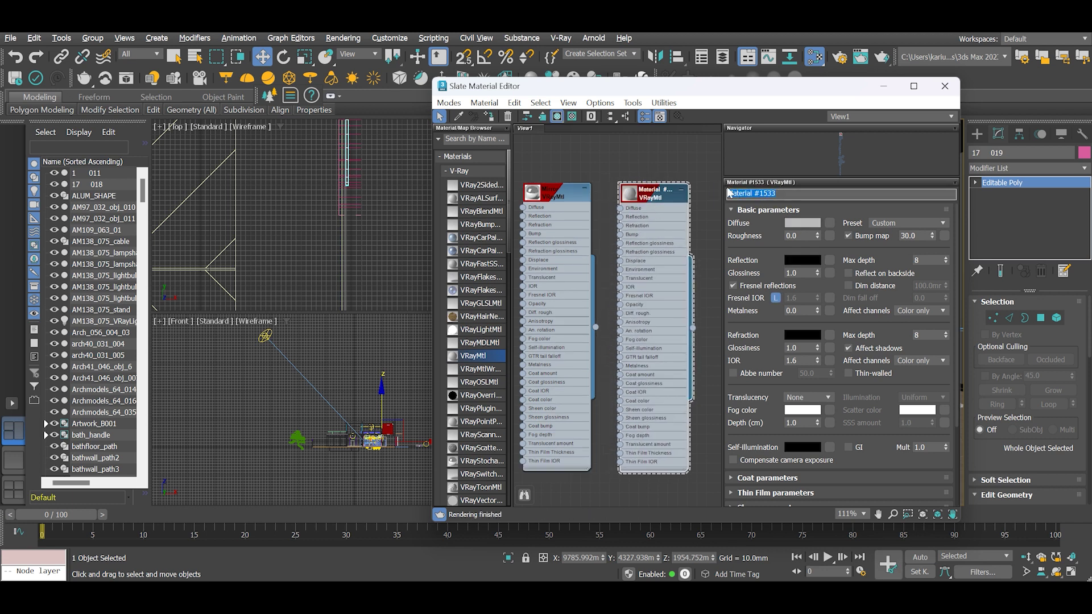
pyautogui.write('Glass')
pyautogui.click(802, 223)
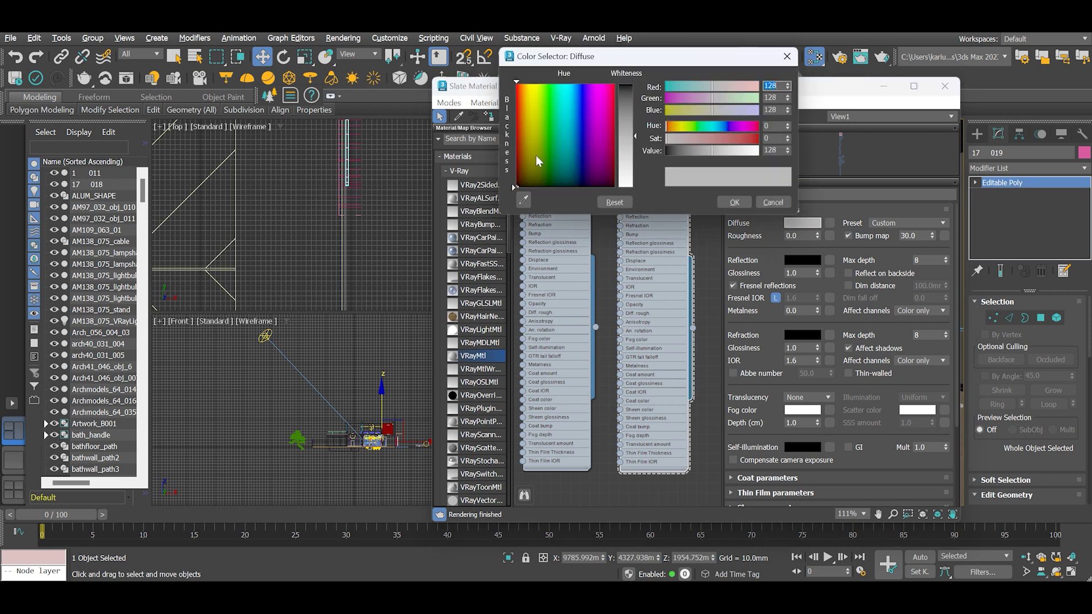
pyautogui.moveTo(636, 138); pyautogui.dragTo(633, 86)
pyautogui.click(734, 203)
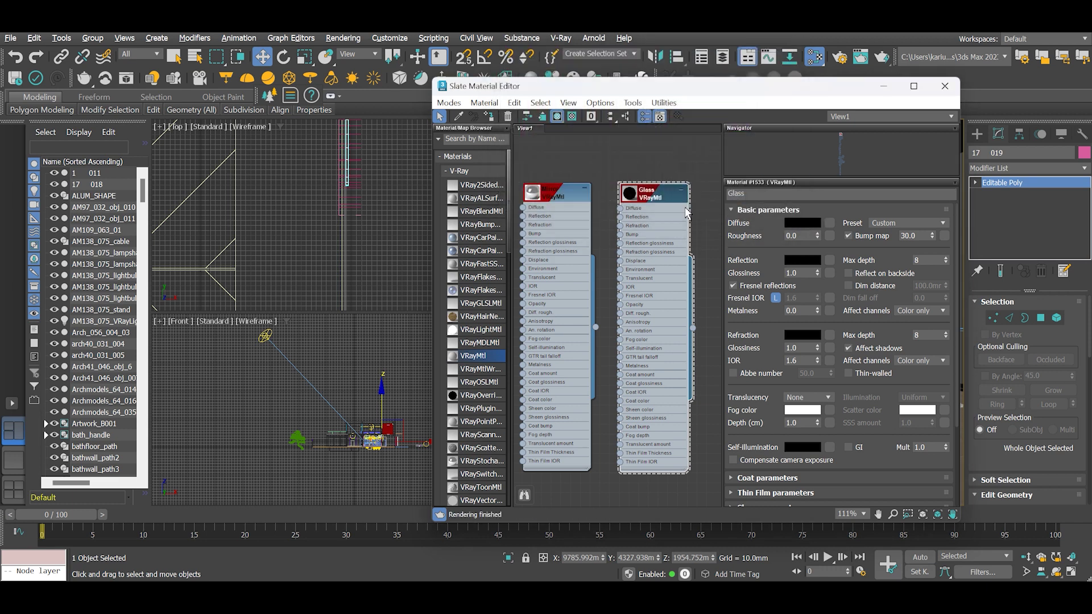
# - Give Glass a medium grey reflection and near-white refraction, and assign it to the mirror
pyautogui.click(810, 260)
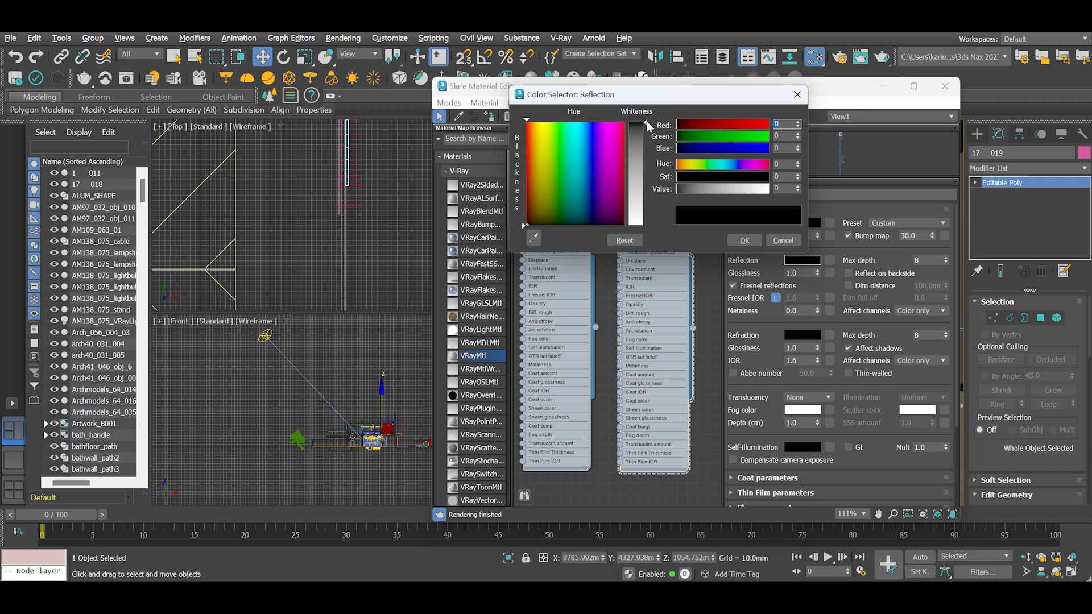
pyautogui.moveTo(646, 121); pyautogui.dragTo(646, 184)
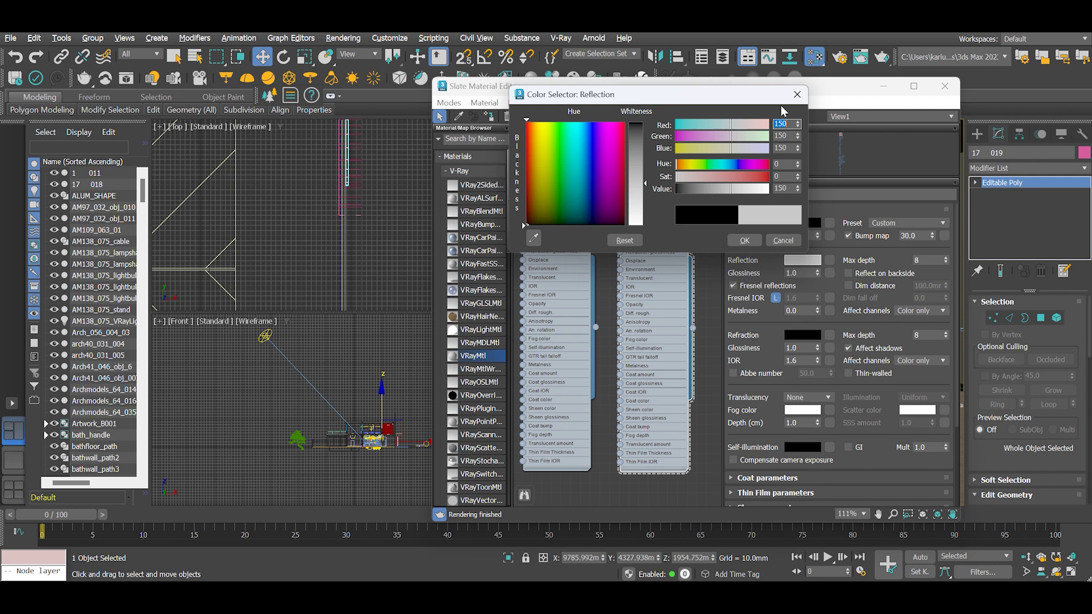
pyautogui.click(749, 244)
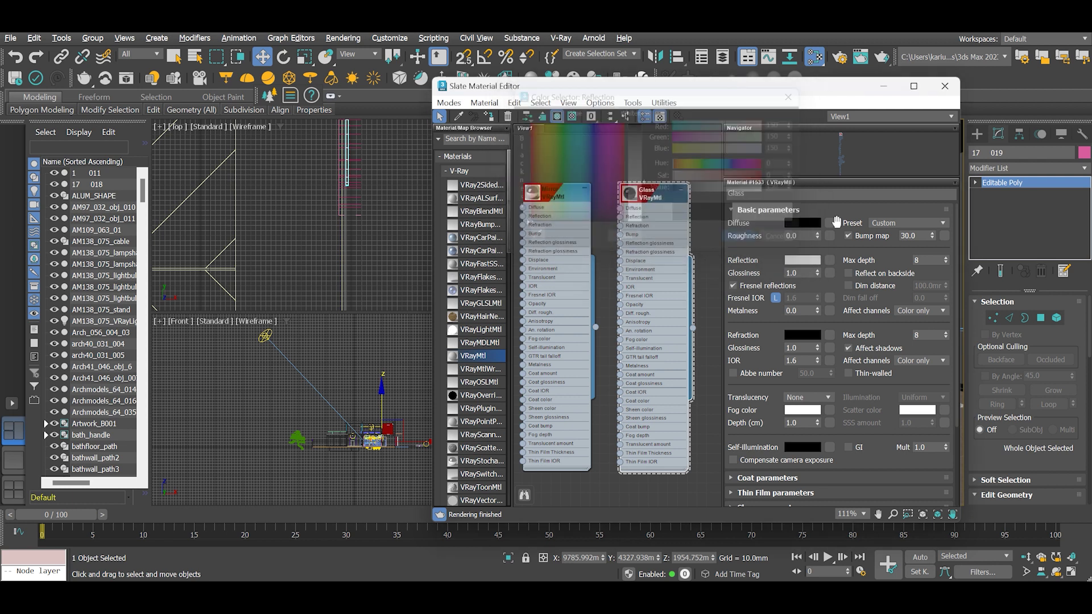
pyautogui.click(815, 337)
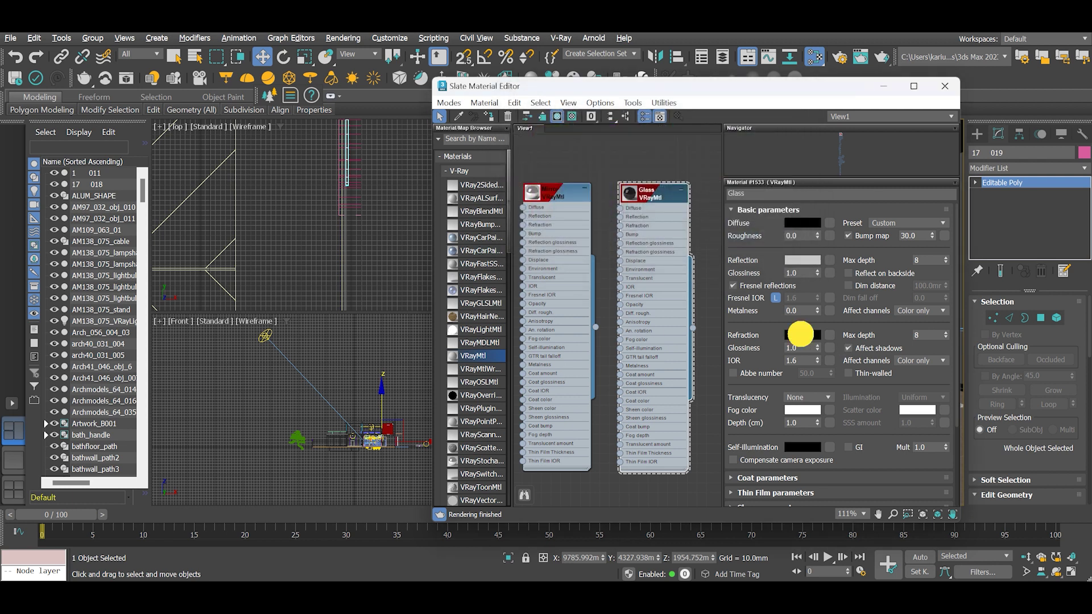
pyautogui.moveTo(631, 195); pyautogui.dragTo(631, 291)
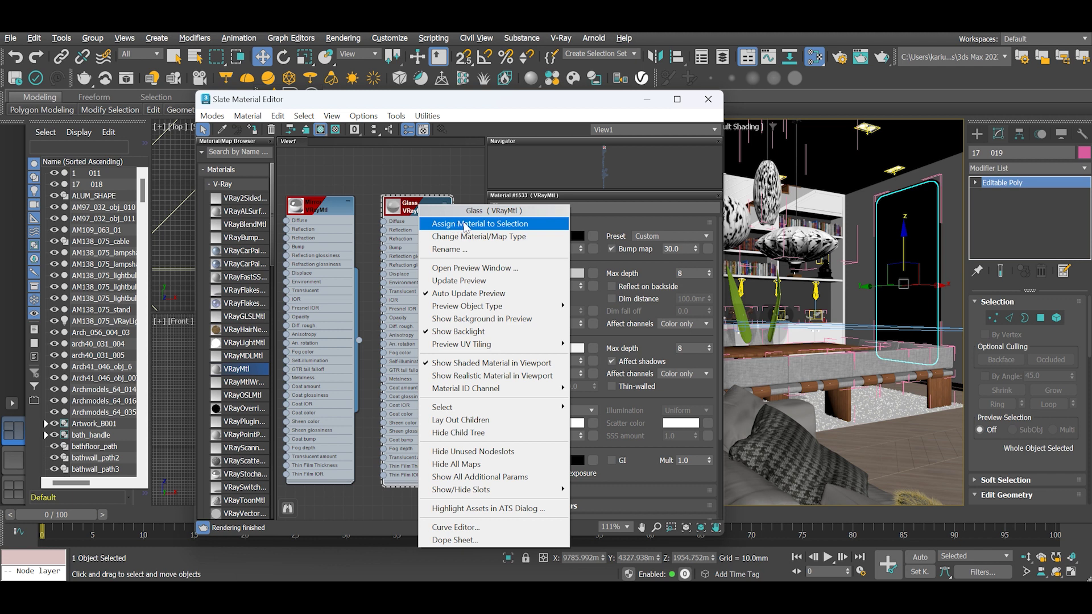
pyautogui.click(466, 225)
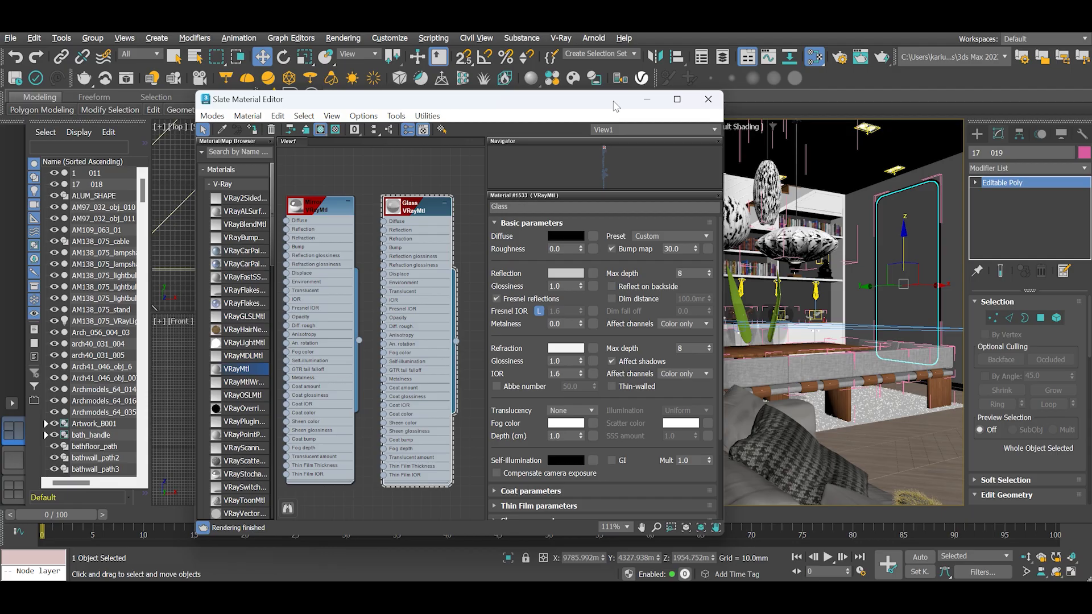
pyautogui.click(646, 98)
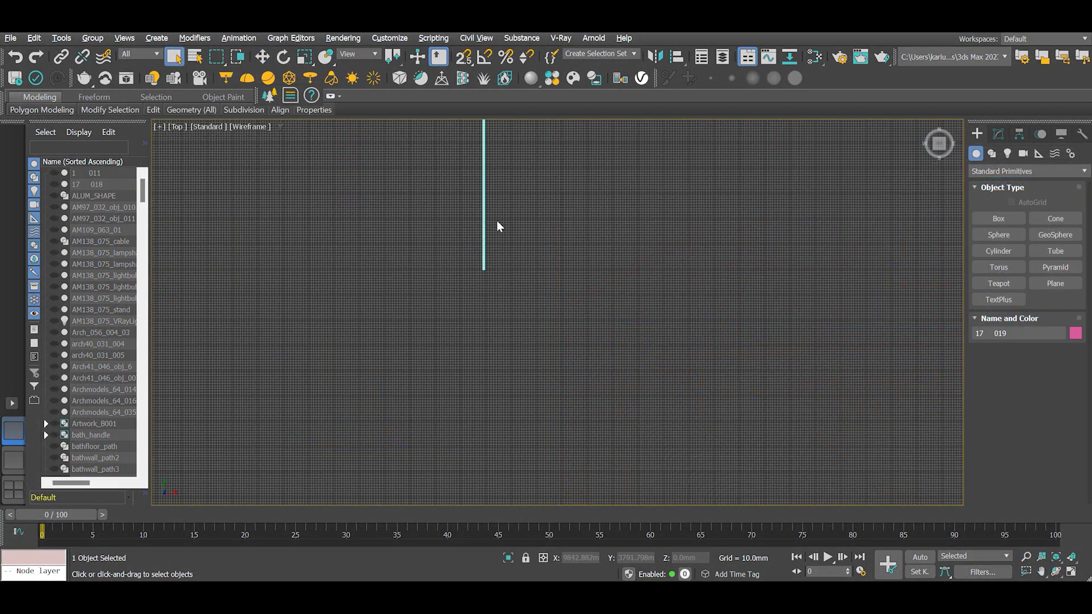
# - Shift-move the mirror panel to make an independent copy named 17 020
pyautogui.scroll(5, 496, 225)
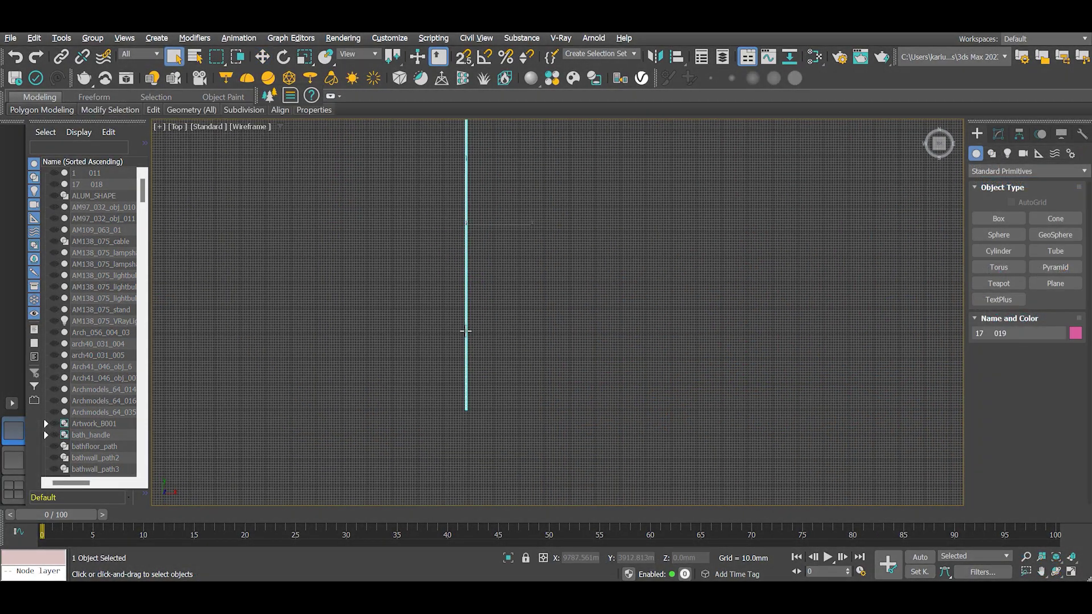
pyautogui.click(262, 57)
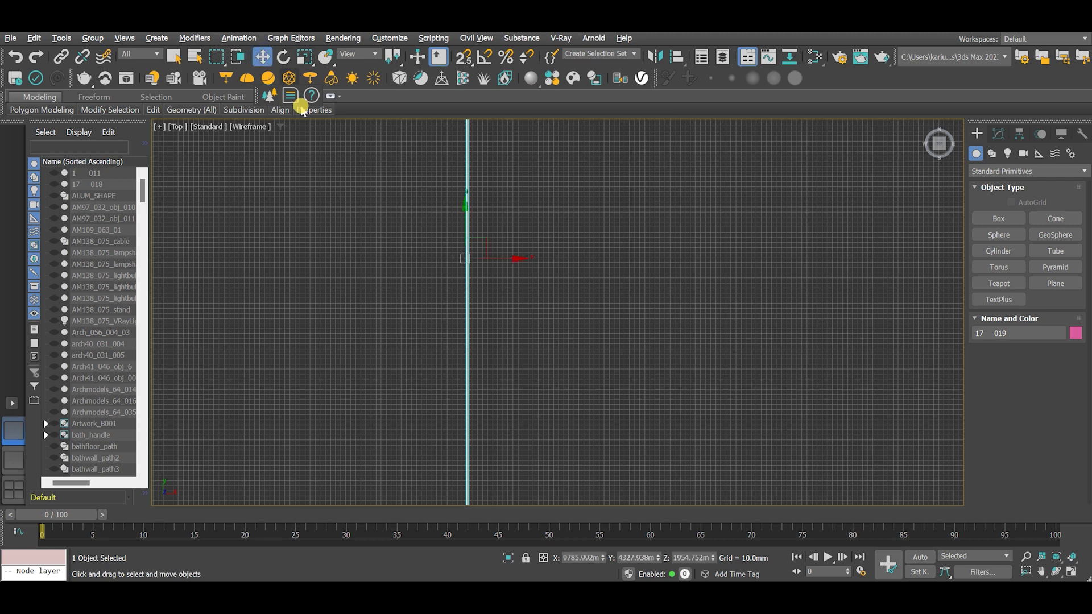
pyautogui.scroll(3, 432, 245)
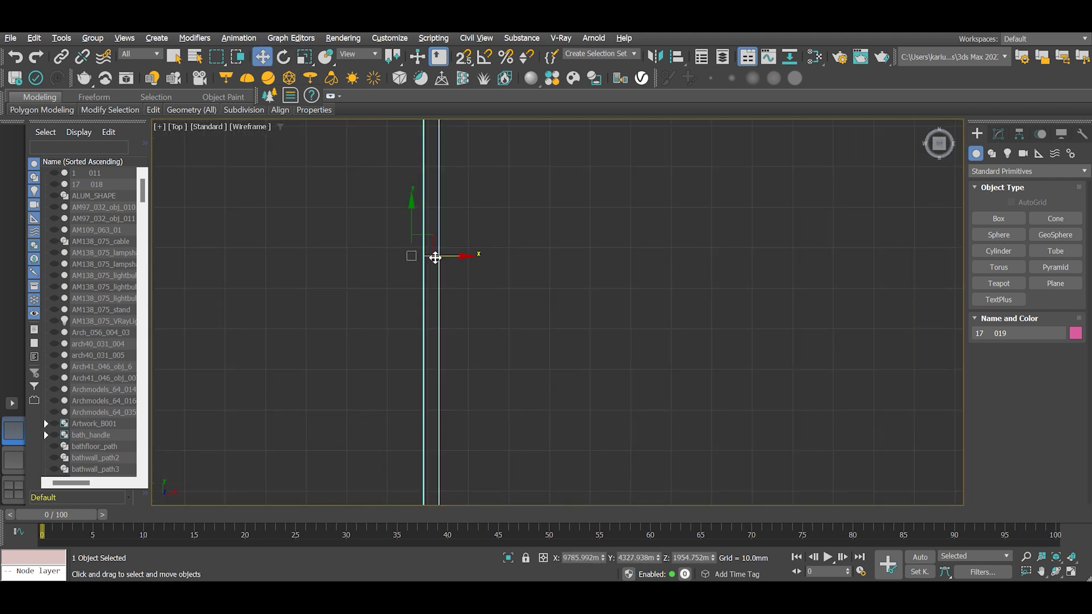
pyautogui.keyDown('shift'); pyautogui.moveTo(436, 257); pyautogui.dragTo(474, 256); pyautogui.keyUp('shift')
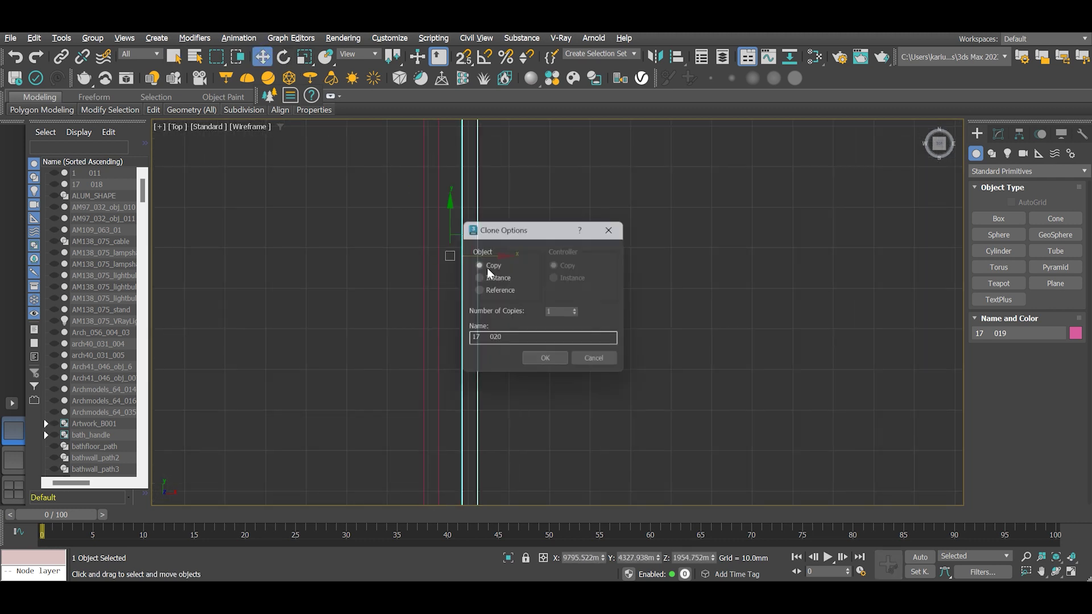
pyautogui.click(548, 364)
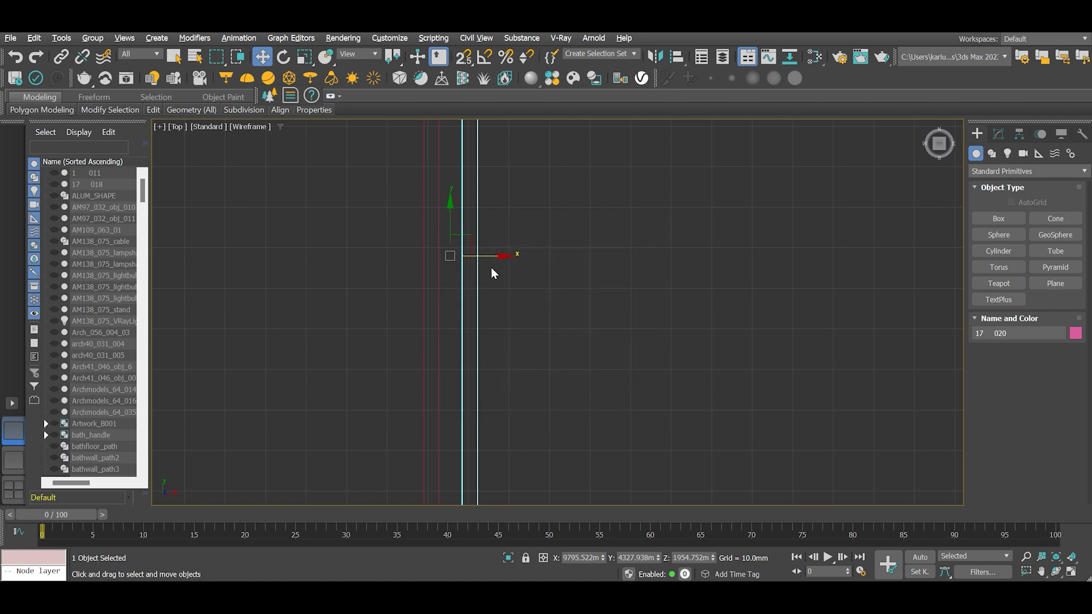
# - In polygon mode, delete the first set of unwanted polygons from the copy
pyautogui.press('4')
pyautogui.scroll(3, 495, 385)
pyautogui.moveTo(568, 427); pyautogui.dragTo(468, 263)
pyautogui.press('Delete')
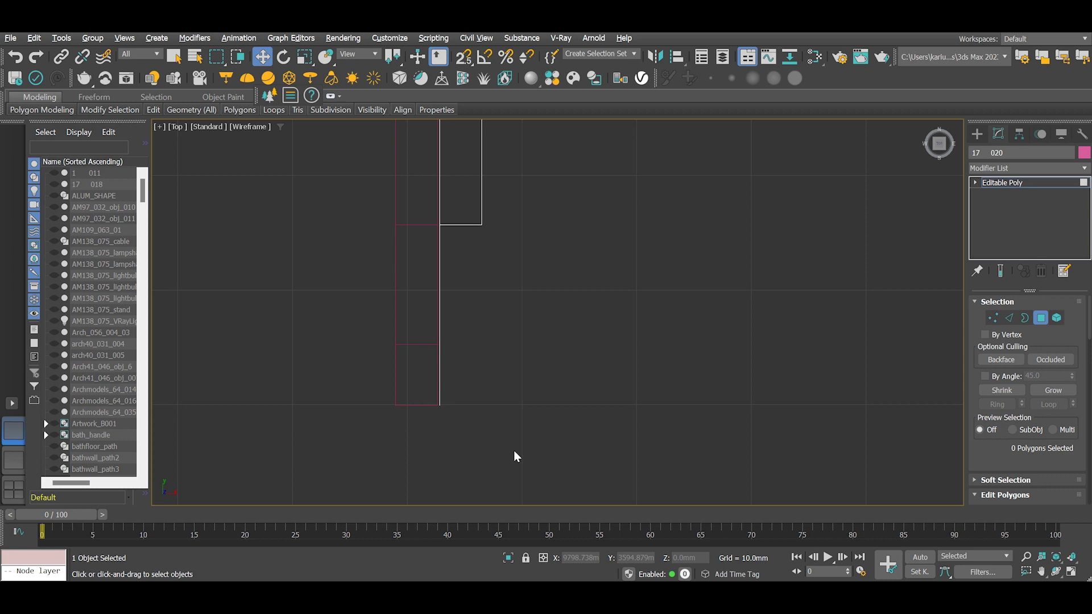
pyautogui.click(501, 195)
# - Delete the remaining extra polygons along the copy and return to object level
pyautogui.scroll(5, 512, 370)
pyautogui.moveTo(512, 370)
pyautogui.mouseDown(button='middle')
pyautogui.moveTo(502, 302)
pyautogui.moveTo(523, 231)
pyautogui.mouseUp(button='middle')
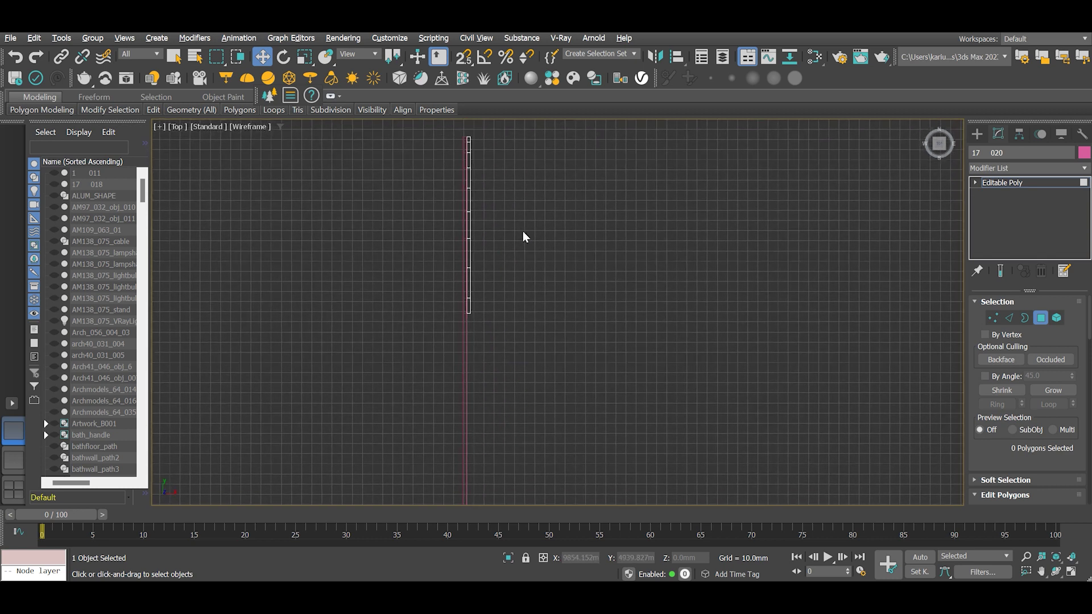
pyautogui.scroll(4, 455, 406)
pyautogui.moveTo(473, 424); pyautogui.dragTo(476, 215)
pyautogui.moveTo(485, 370); pyautogui.dragTo(478, 394, button='middle')
pyautogui.moveTo(479, 446); pyautogui.dragTo(450, 129)
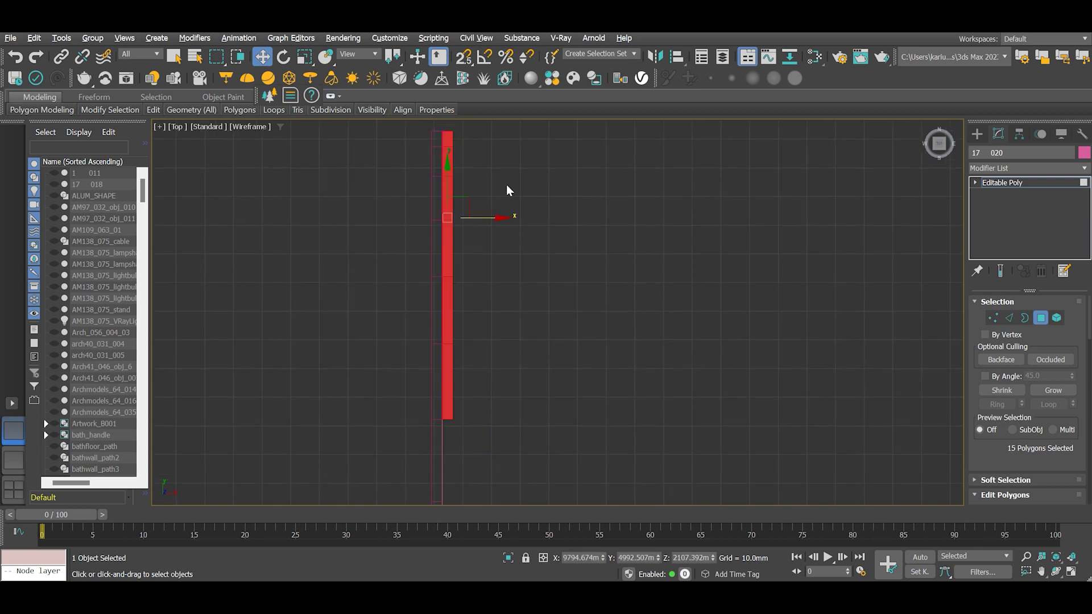
pyautogui.press('Delete')
pyautogui.scroll(-2, 523, 199)
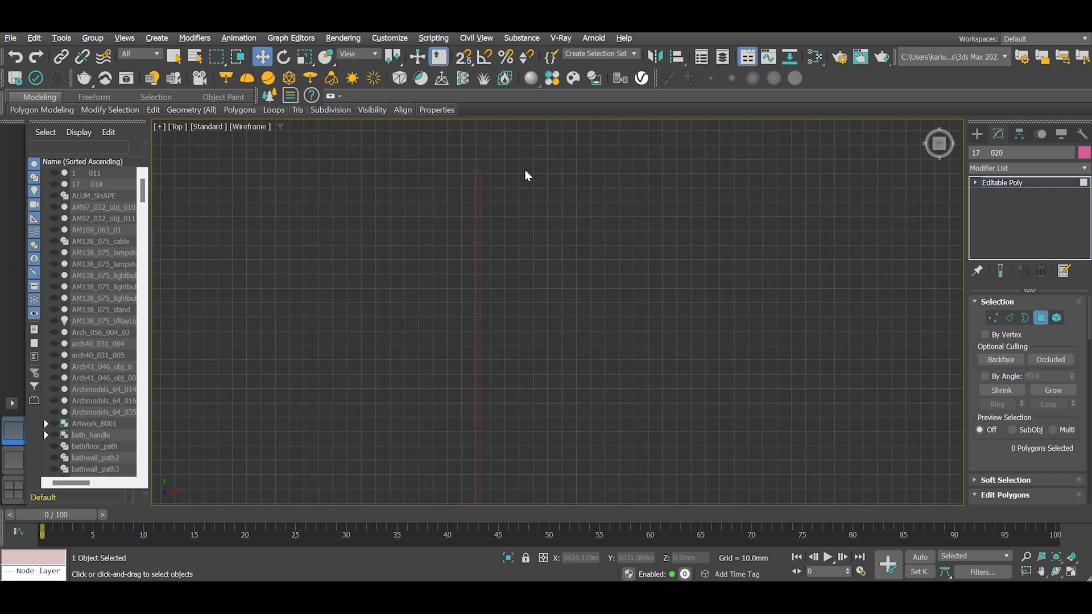
pyautogui.click(1040, 317)
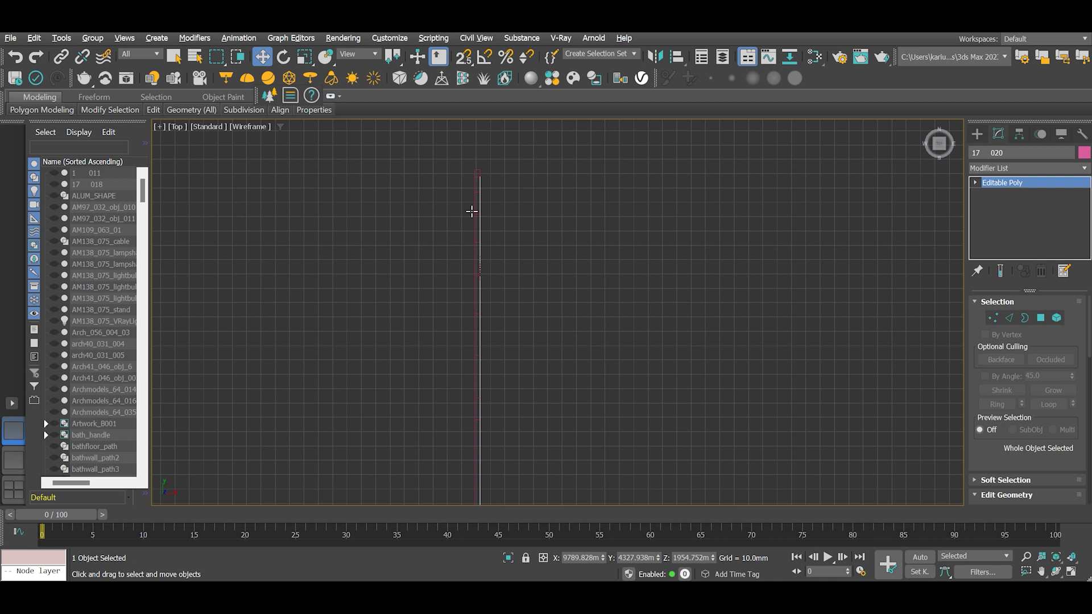
pyautogui.scroll(5, 472, 212)
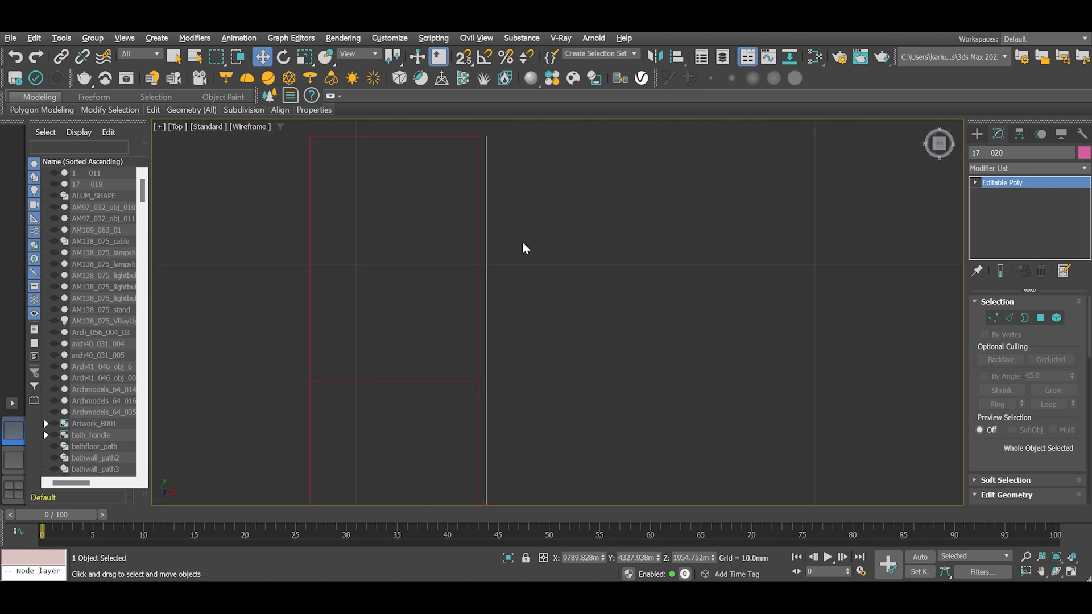
pyautogui.scroll(-4, 531, 233)
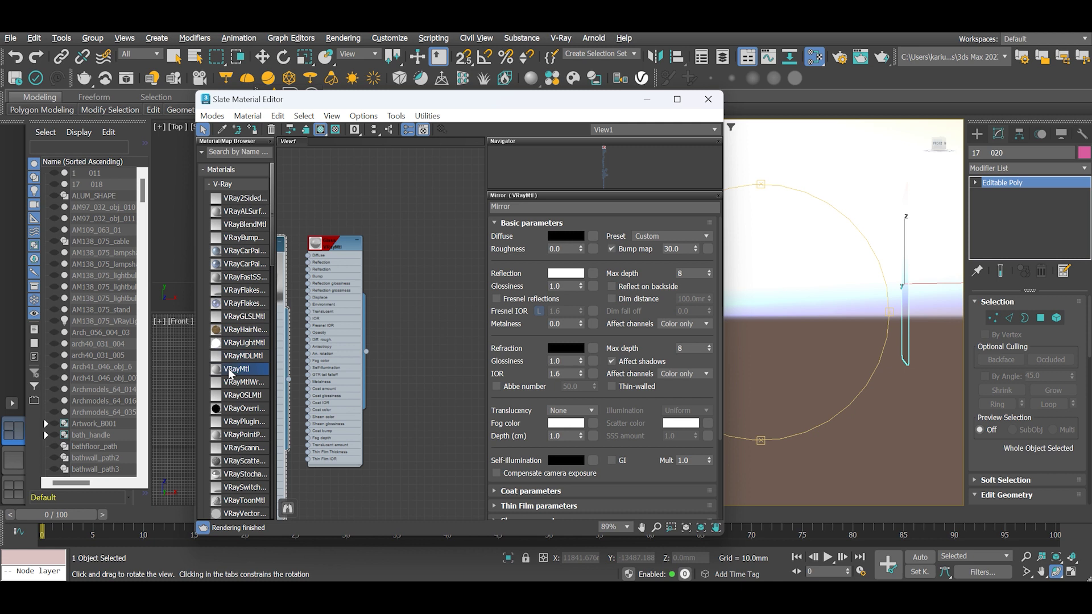
# - Add a new VRayMtl to the node view and rename it Silver
pyautogui.moveTo(227, 367); pyautogui.dragTo(397, 243)
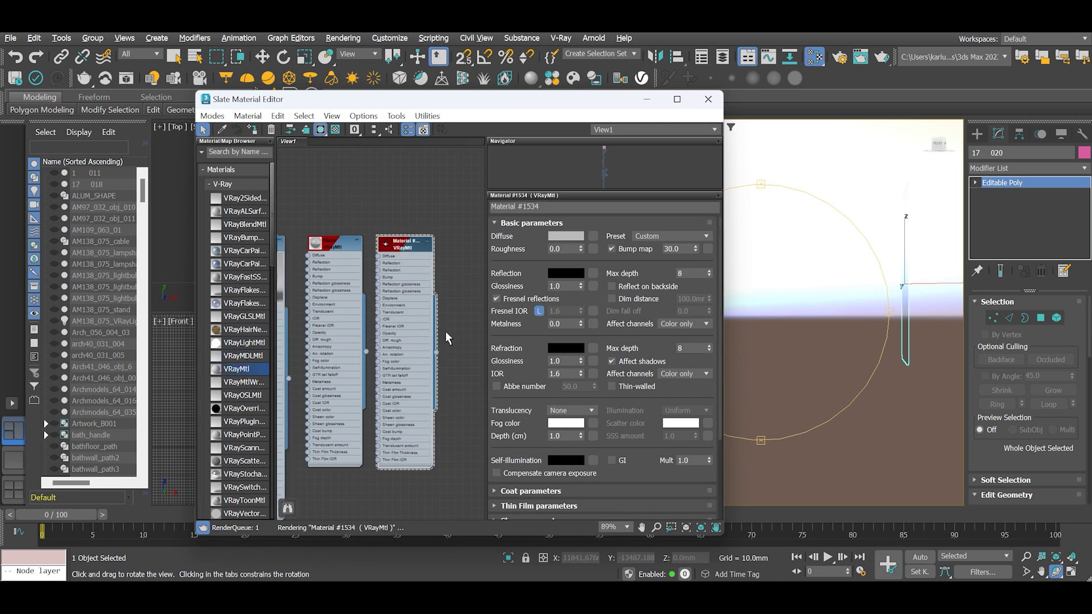
pyautogui.click(402, 243)
pyautogui.moveTo(553, 207); pyautogui.dragTo(467, 205)
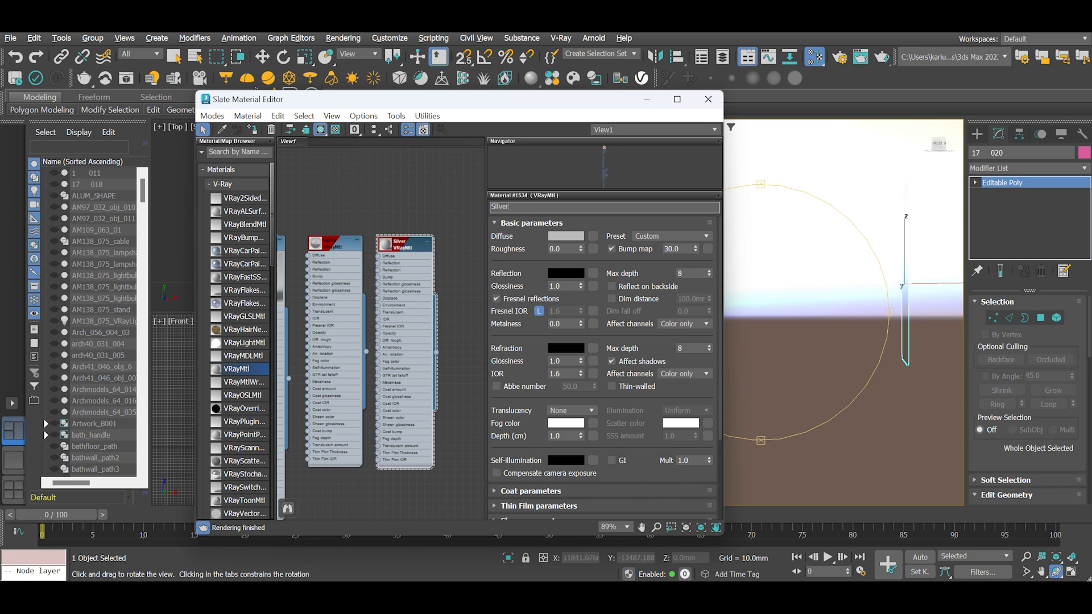
pyautogui.scroll(5, 391, 248)
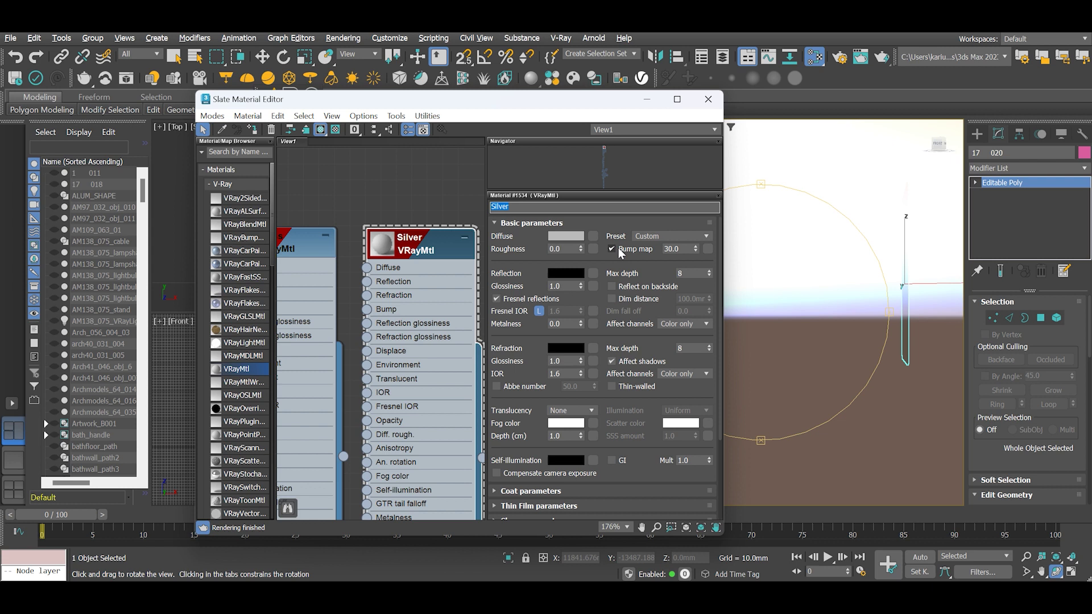
# - Apply the Silver preset and assign the material to the backing sheet
pyautogui.click(665, 237)
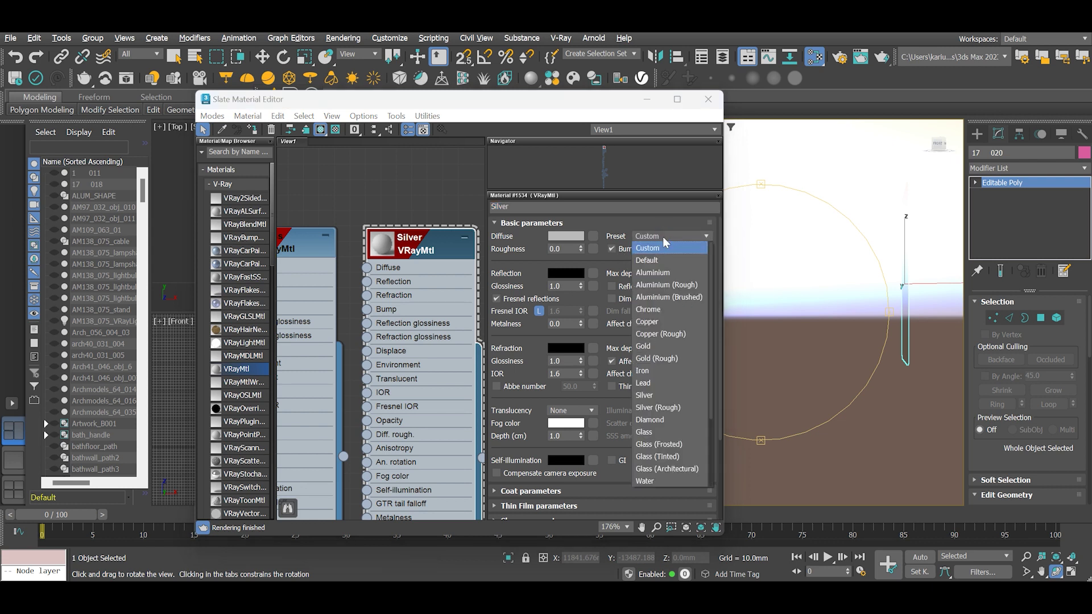
pyautogui.click(649, 395)
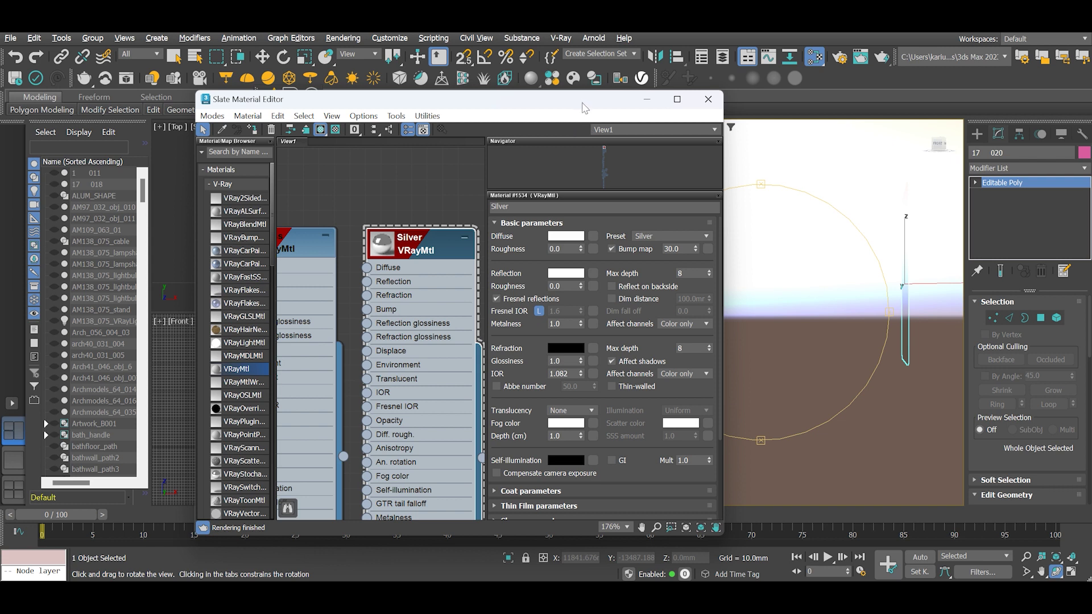
pyautogui.moveTo(583, 107); pyautogui.dragTo(570, 305)
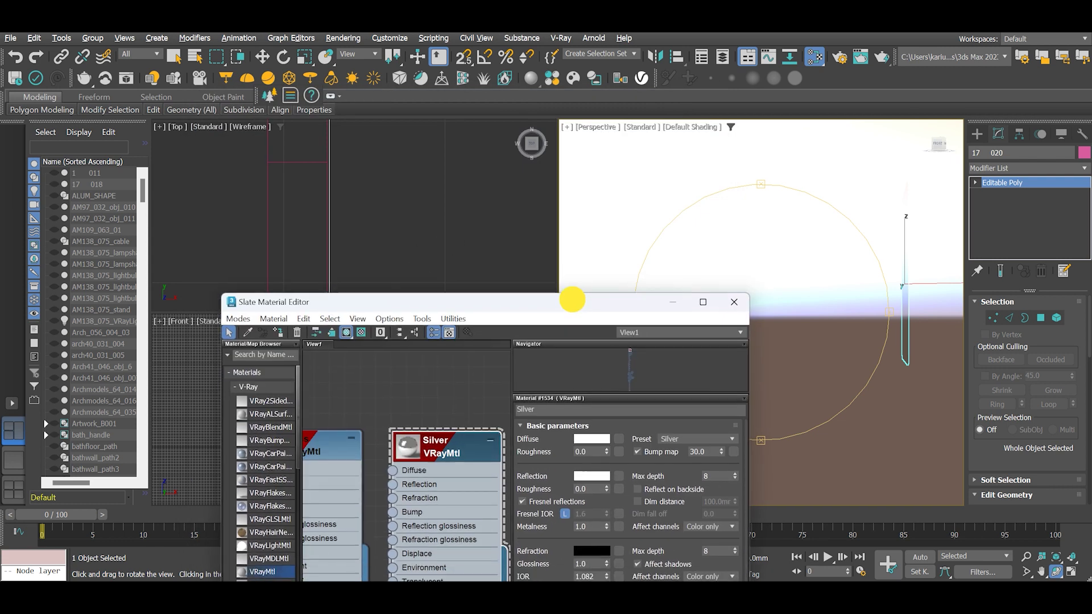
pyautogui.rightClick(457, 449)
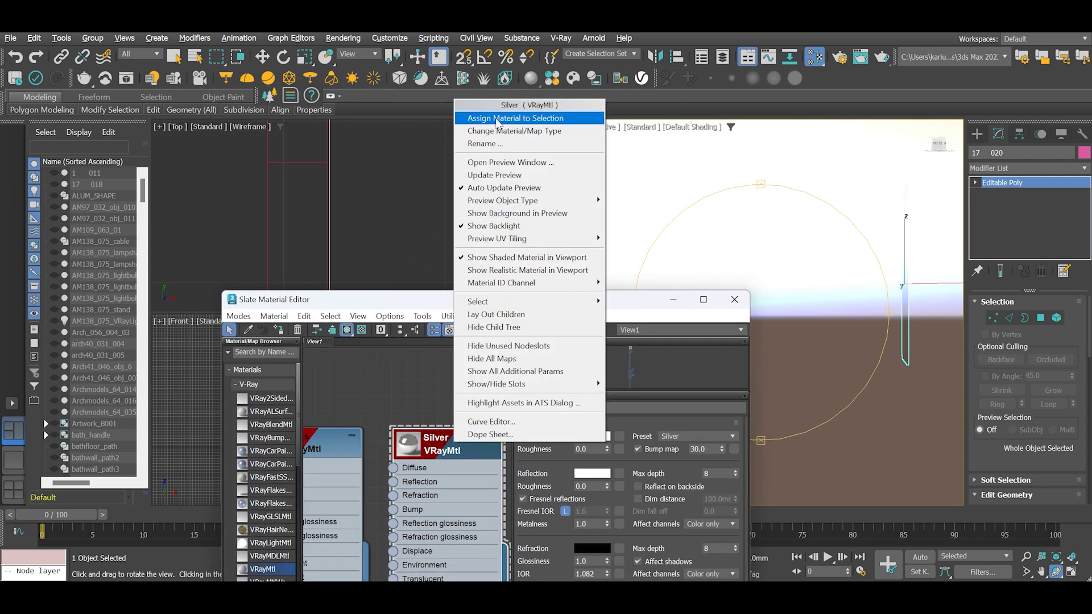
pyautogui.click(498, 119)
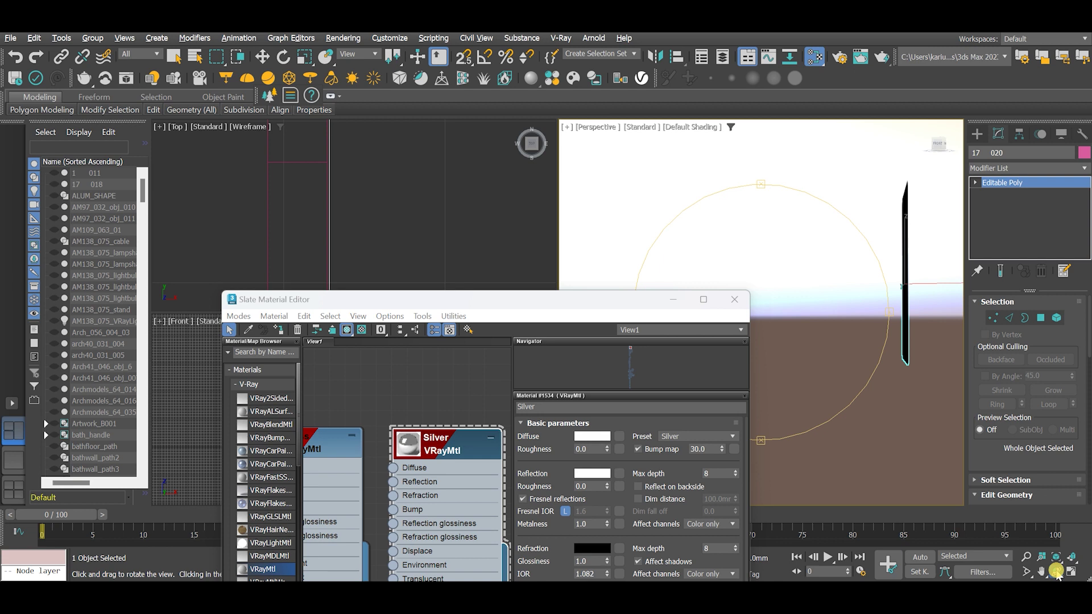
# - Orbit around the silver sheet, end isolation to show the whole room, and select the floor
pyautogui.moveTo(885, 312); pyautogui.dragTo(816, 316)
pyautogui.moveTo(876, 333); pyautogui.dragTo(932, 284)
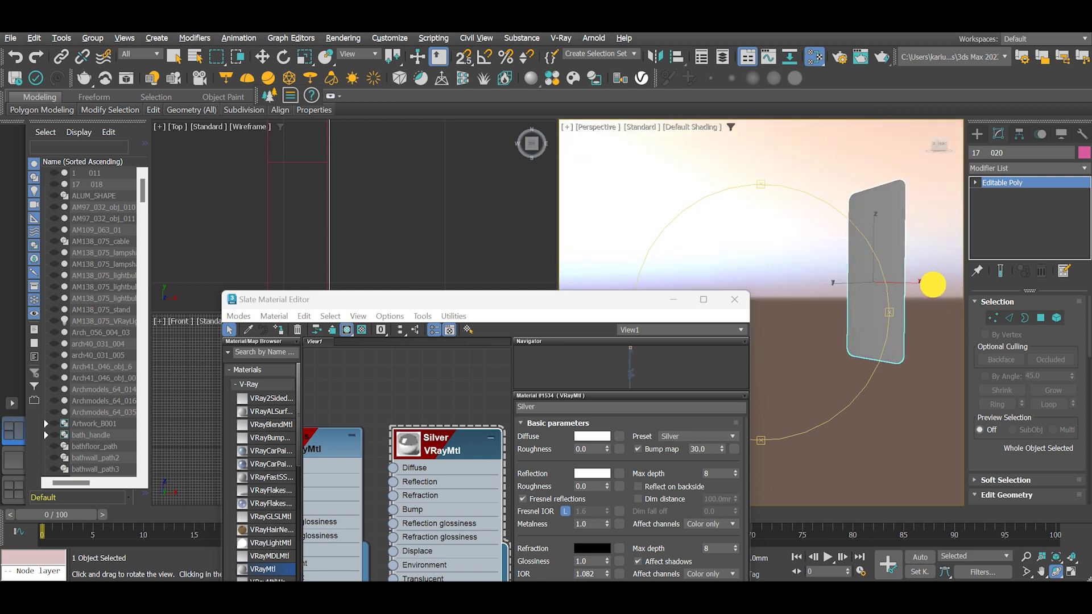
pyautogui.rightClick(728, 206)
pyautogui.rightClick(720, 210)
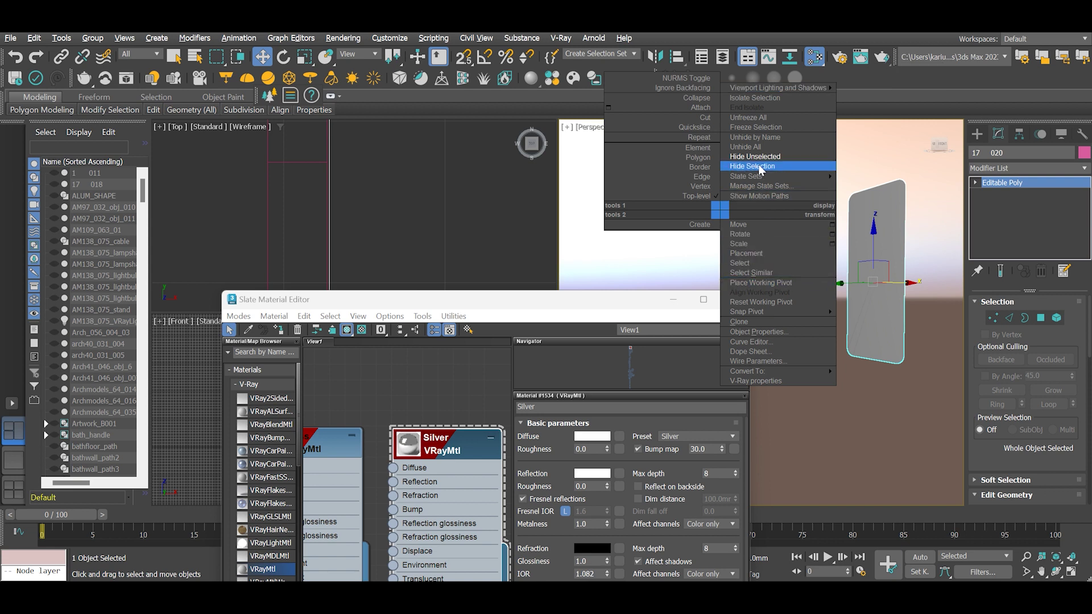
pyautogui.click(763, 159)
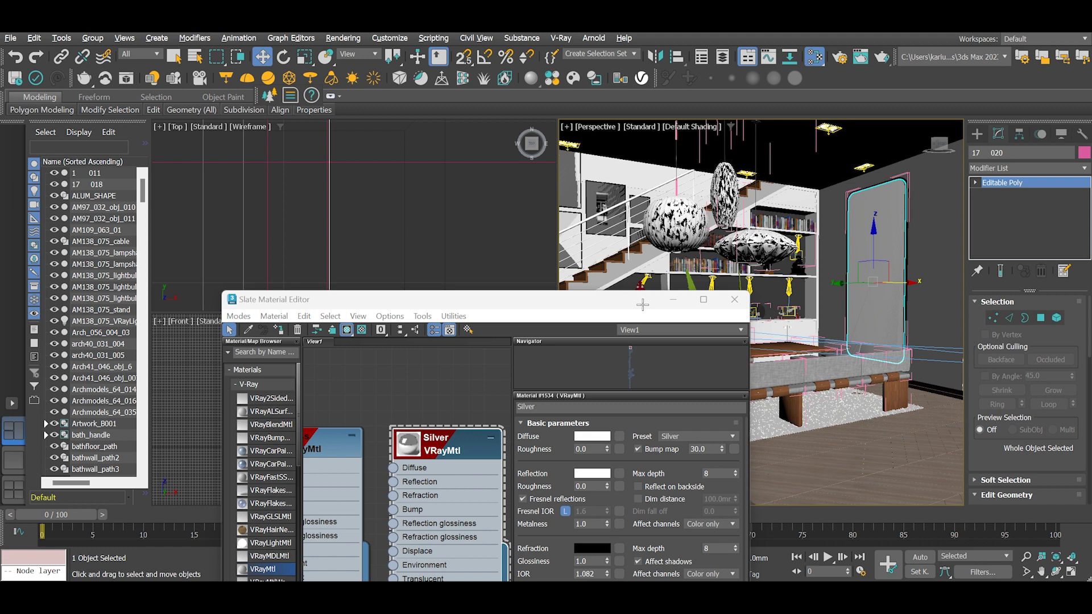
pyautogui.click(489, 215)
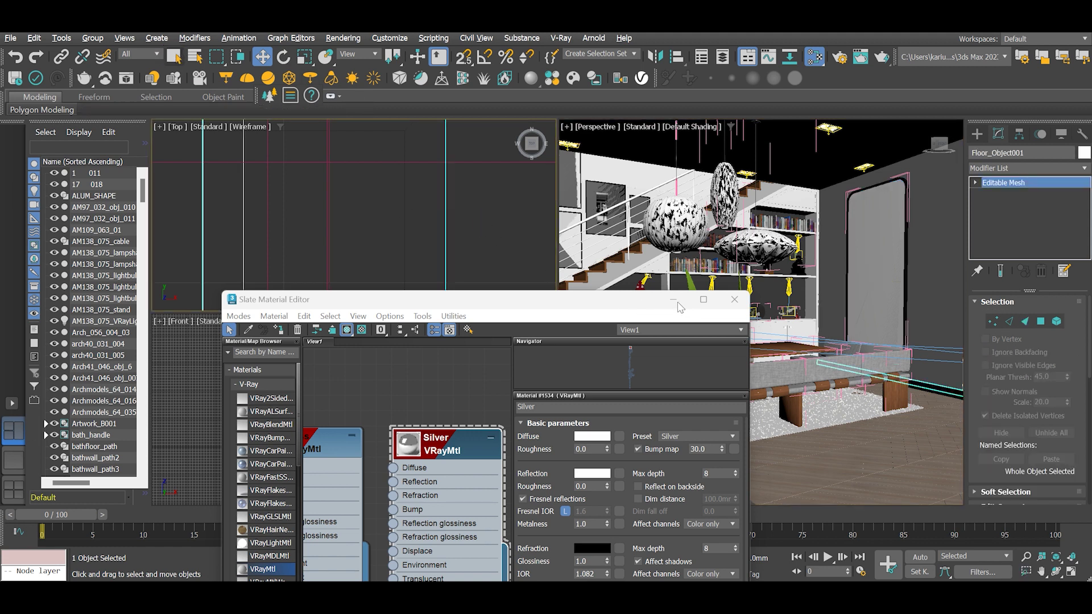
# - Switch to the plain Select tool and select the bubble lamp above the table
pyautogui.press('q')
pyautogui.click(798, 212)
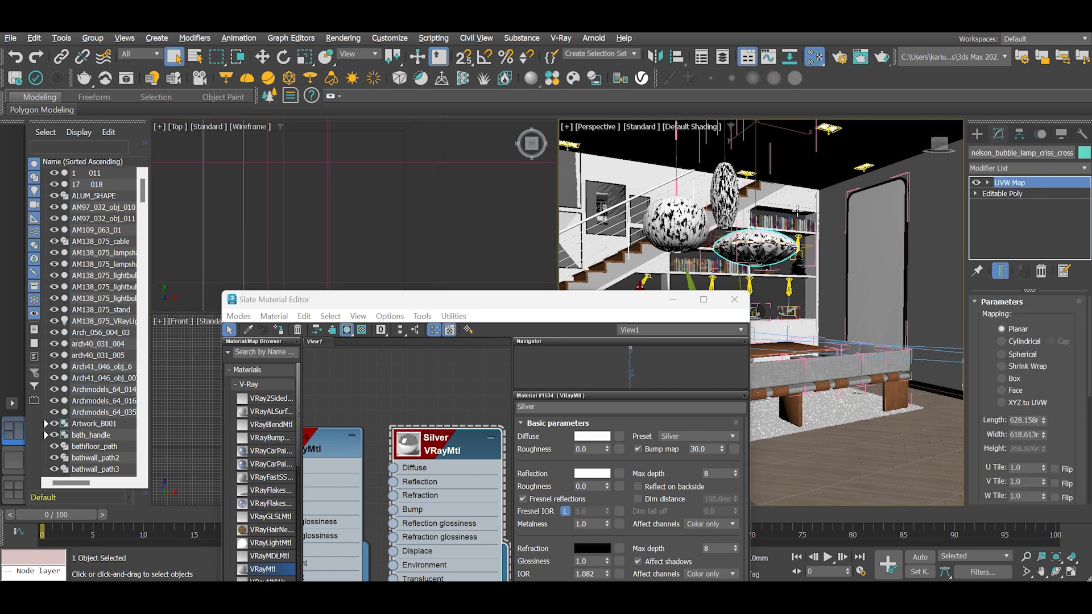